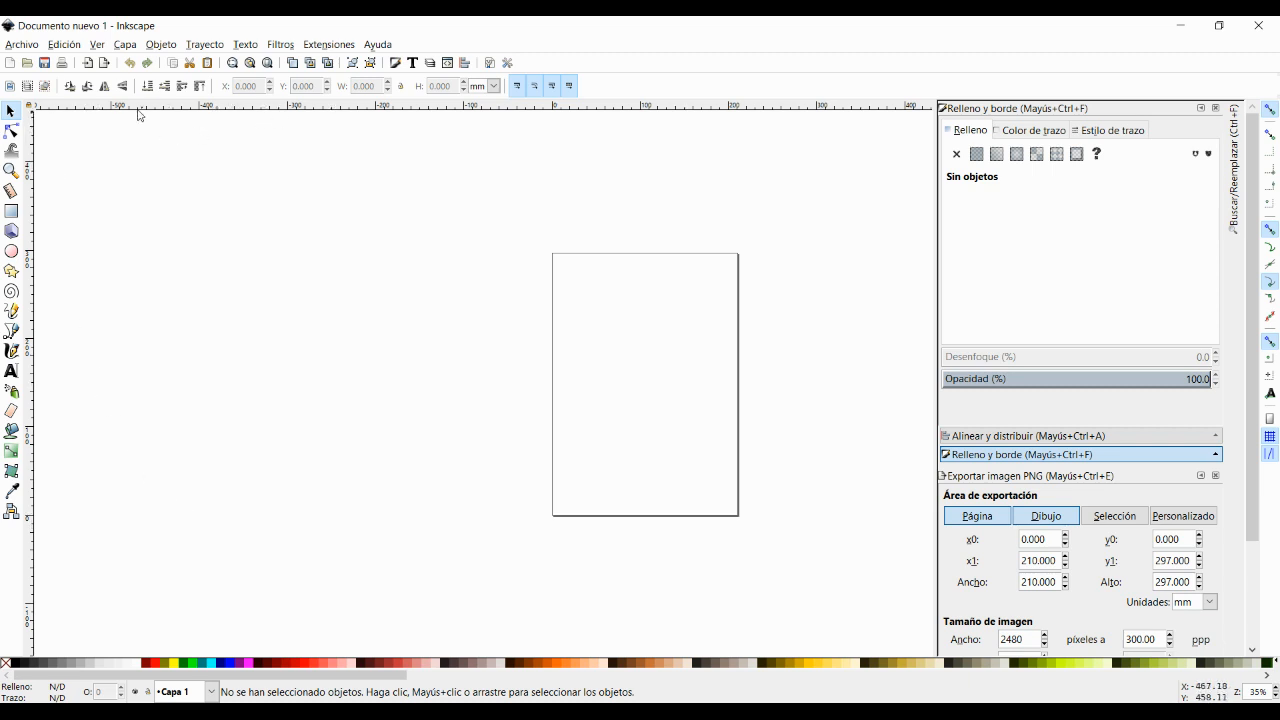
Import the peonza JPEG dated 21/07/2020 21:00 as a linked image and position it over the page
click(37, 48)
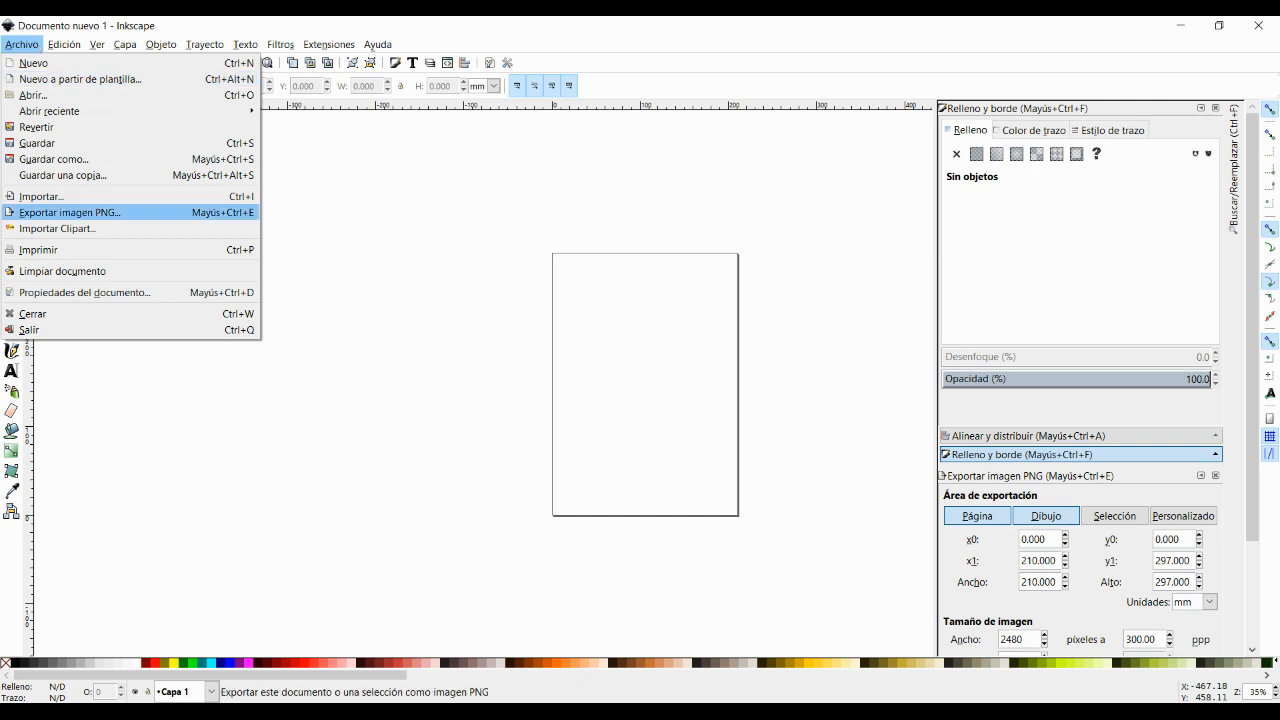
click(40, 196)
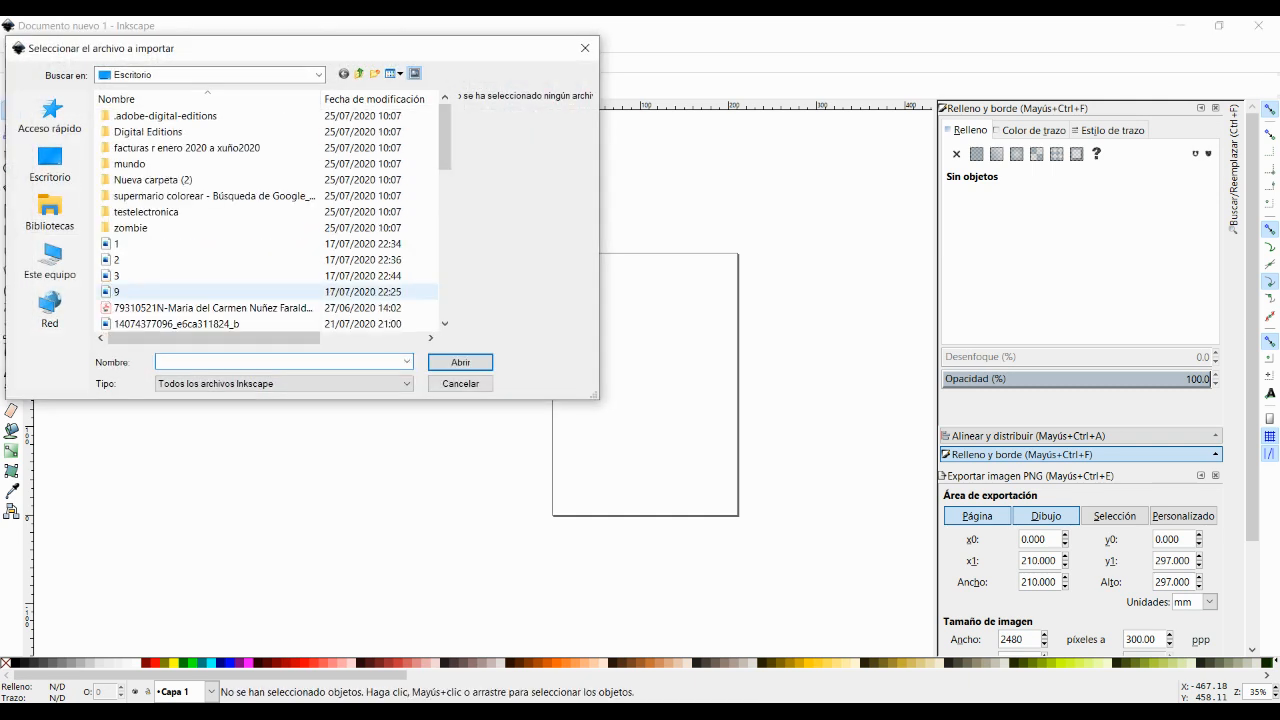
scroll(166, 302, down, 10)
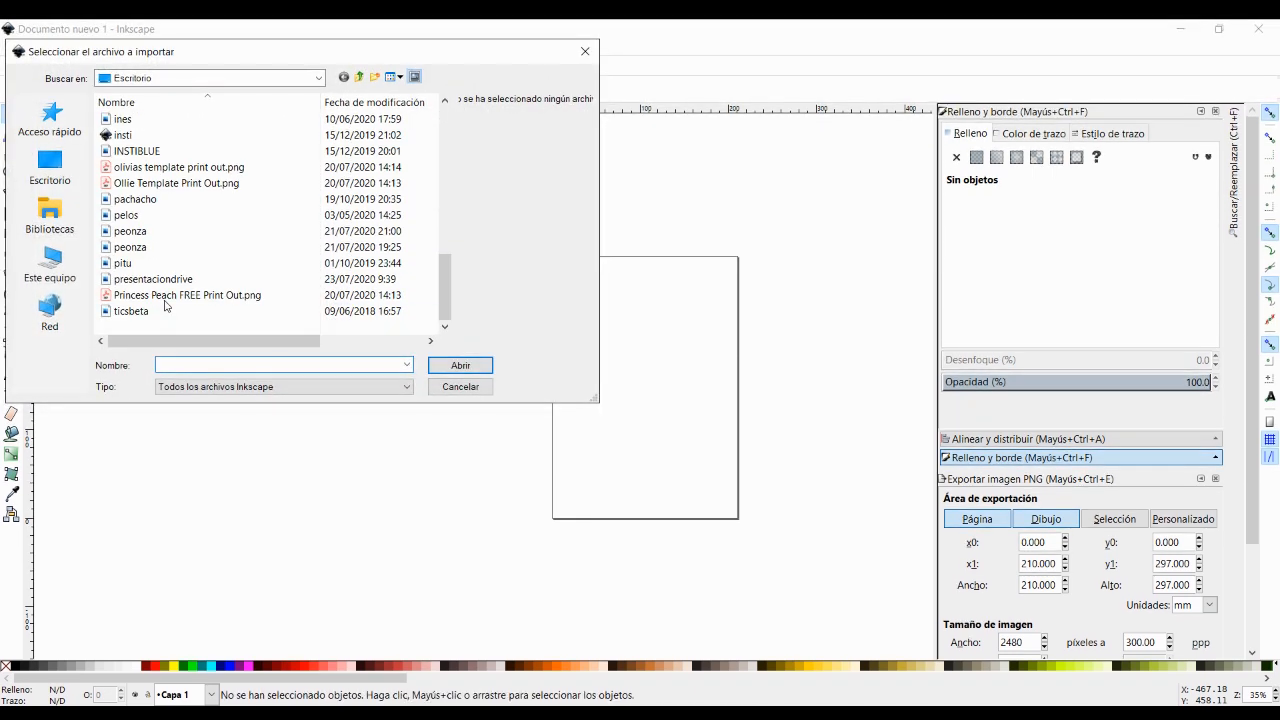
click(160, 229)
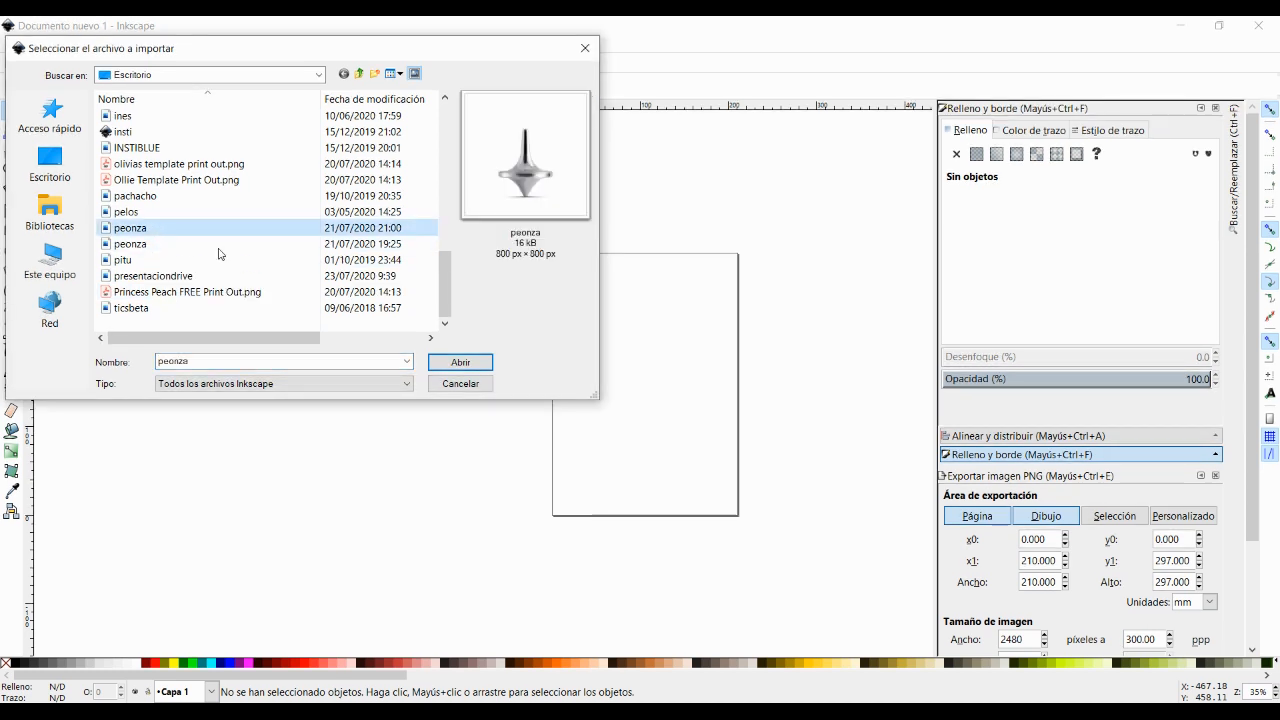
click(460, 362)
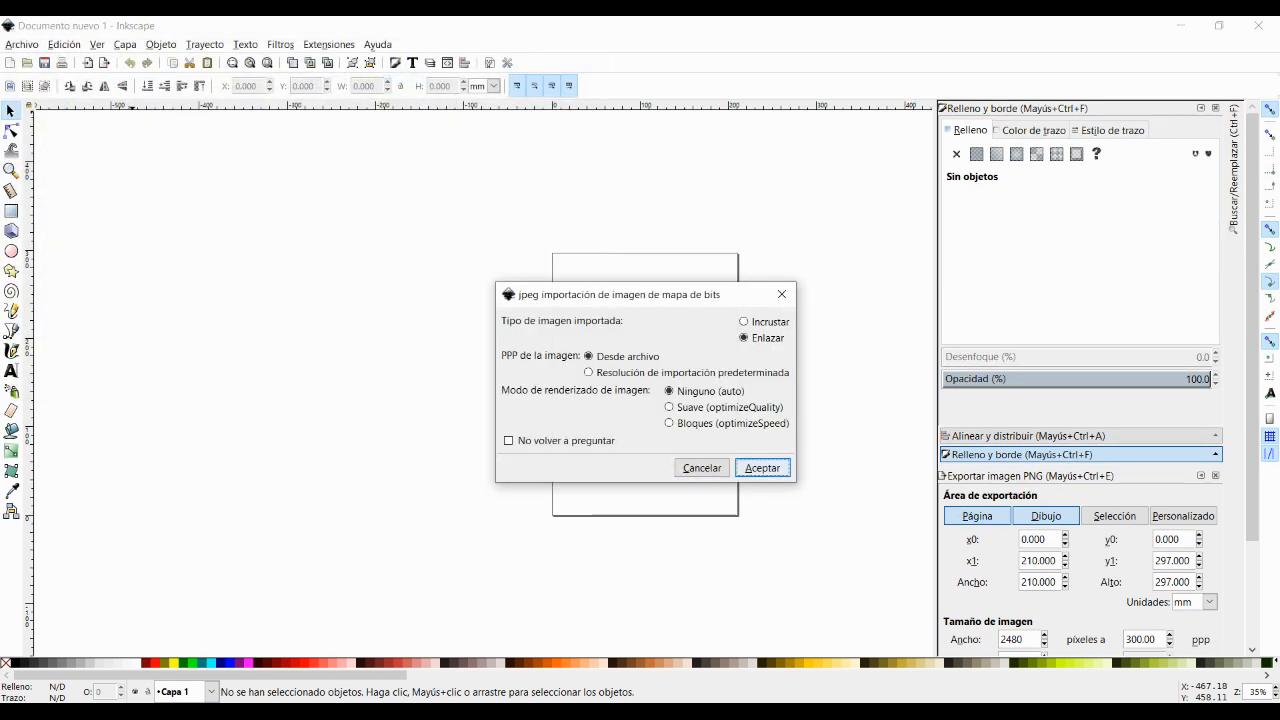
click(762, 467)
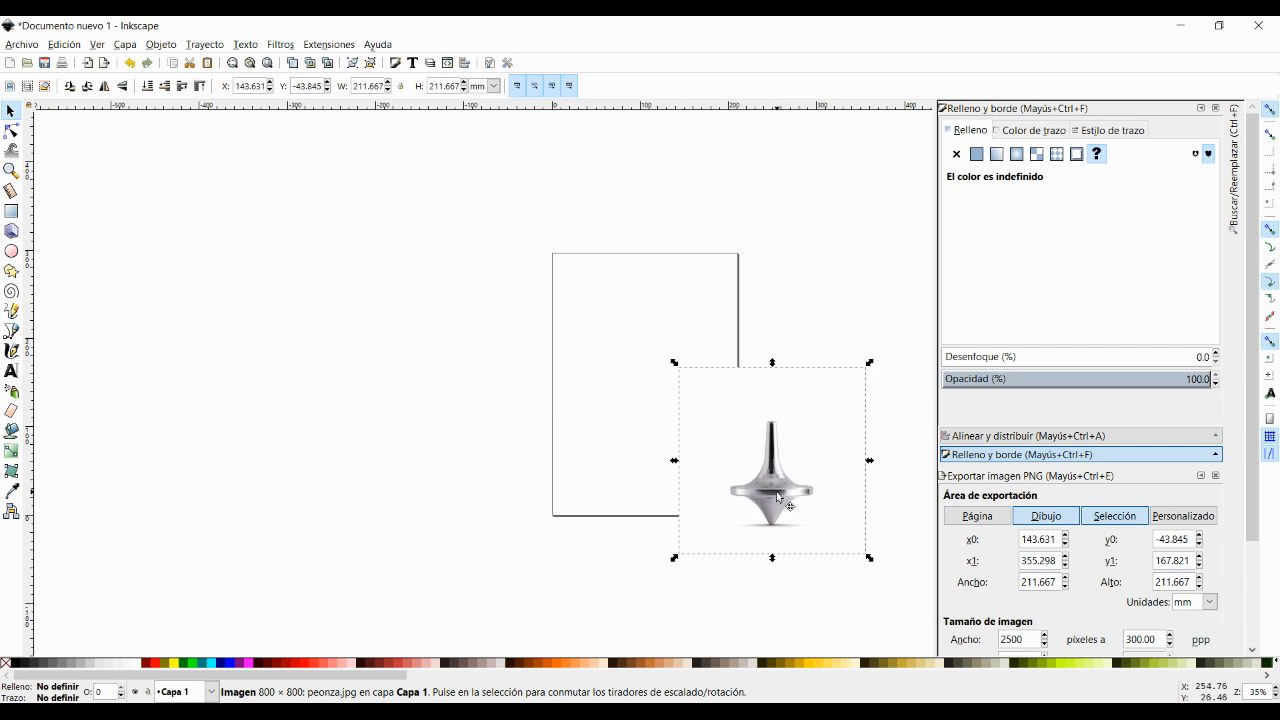
drag(755, 497, 647, 395)
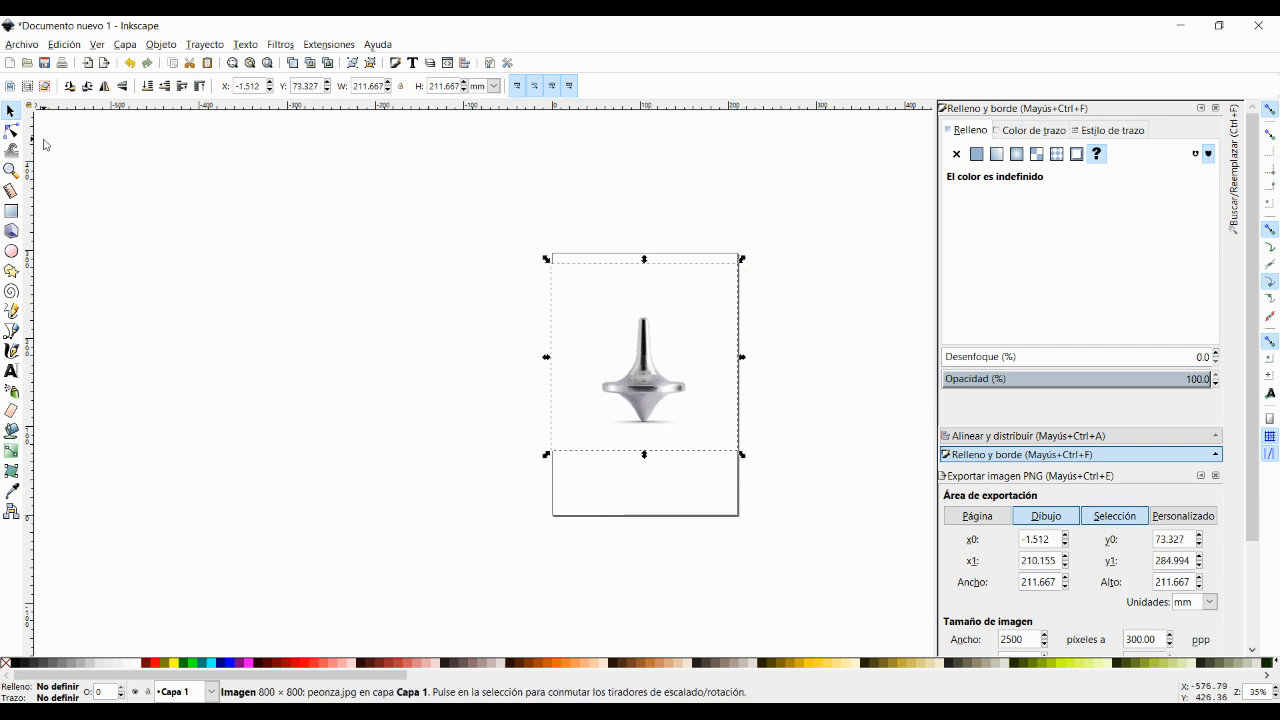
Draw a vertical straight line about 137 mm long through the centre of the spinning top, extending beyond both ends
click(11, 170)
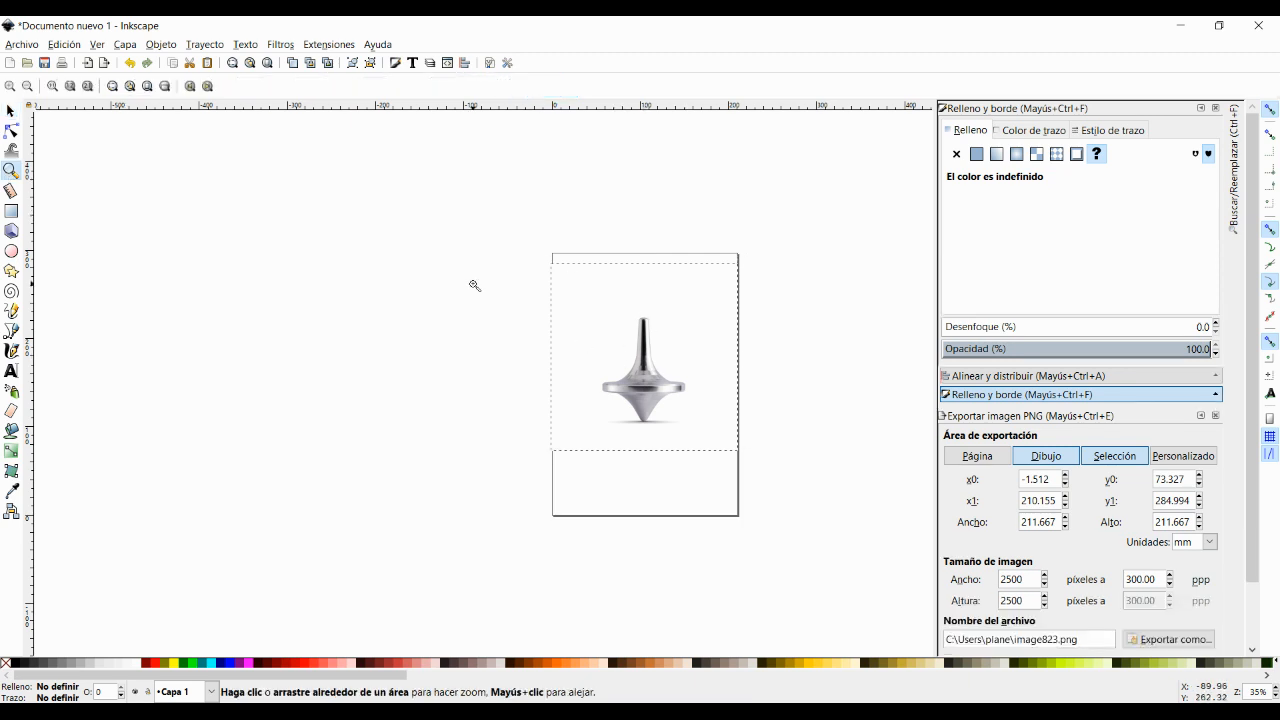
drag(506, 285, 772, 446)
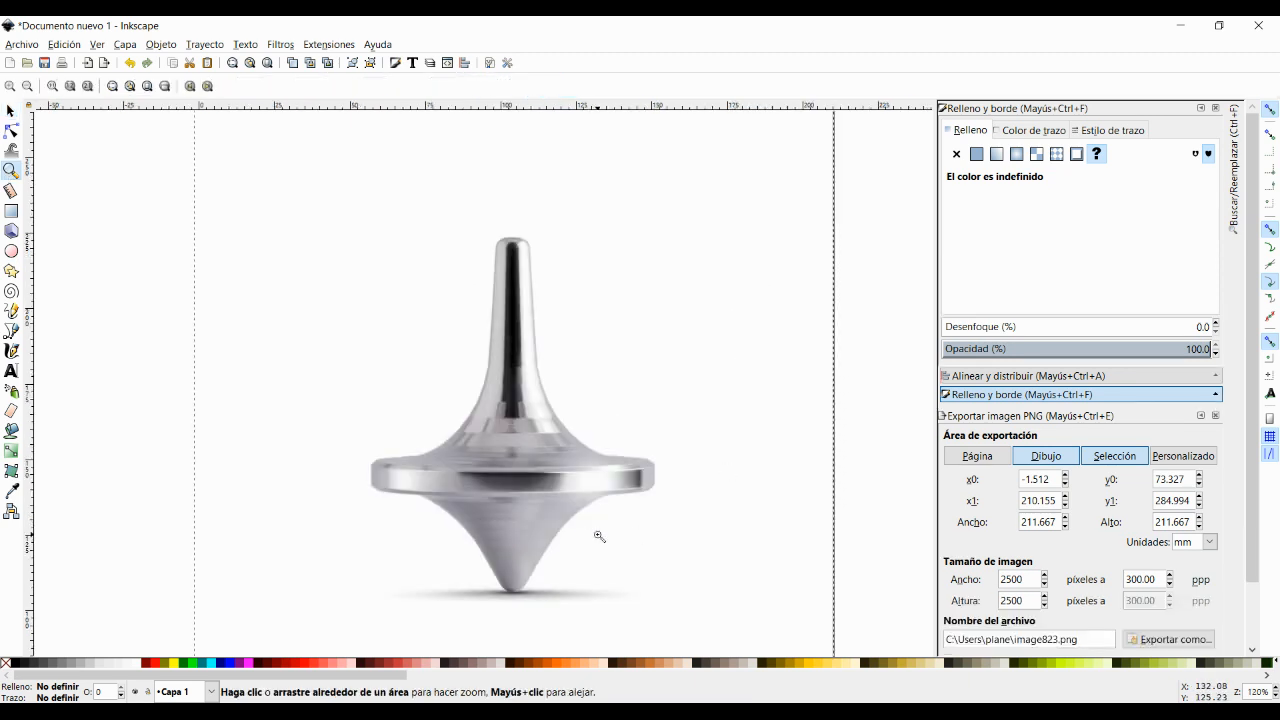
click(10, 332)
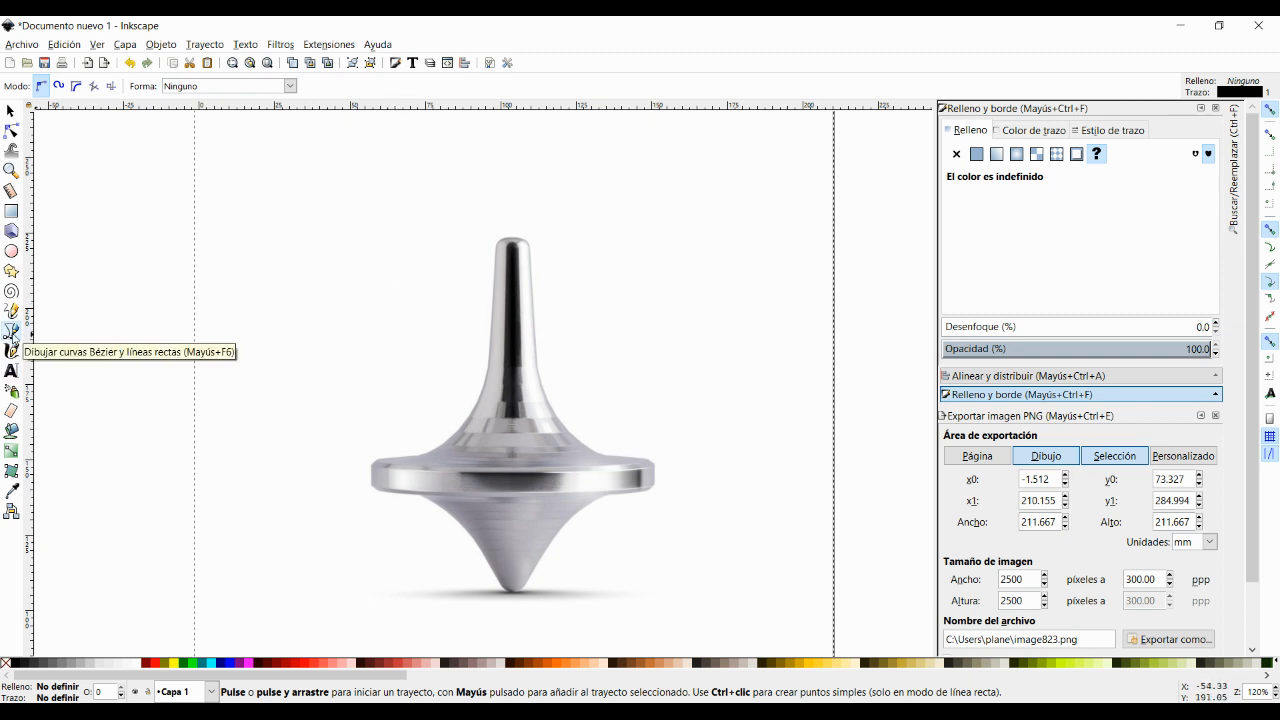
click(511, 208)
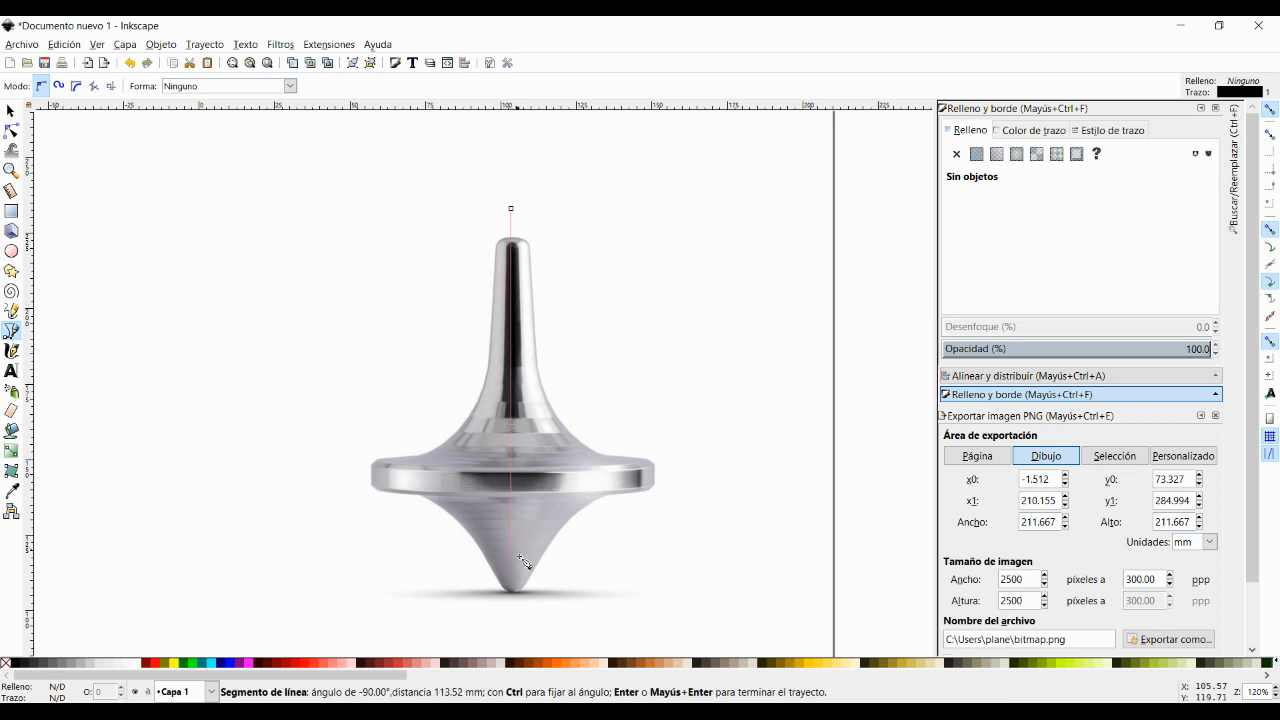
click(526, 622)
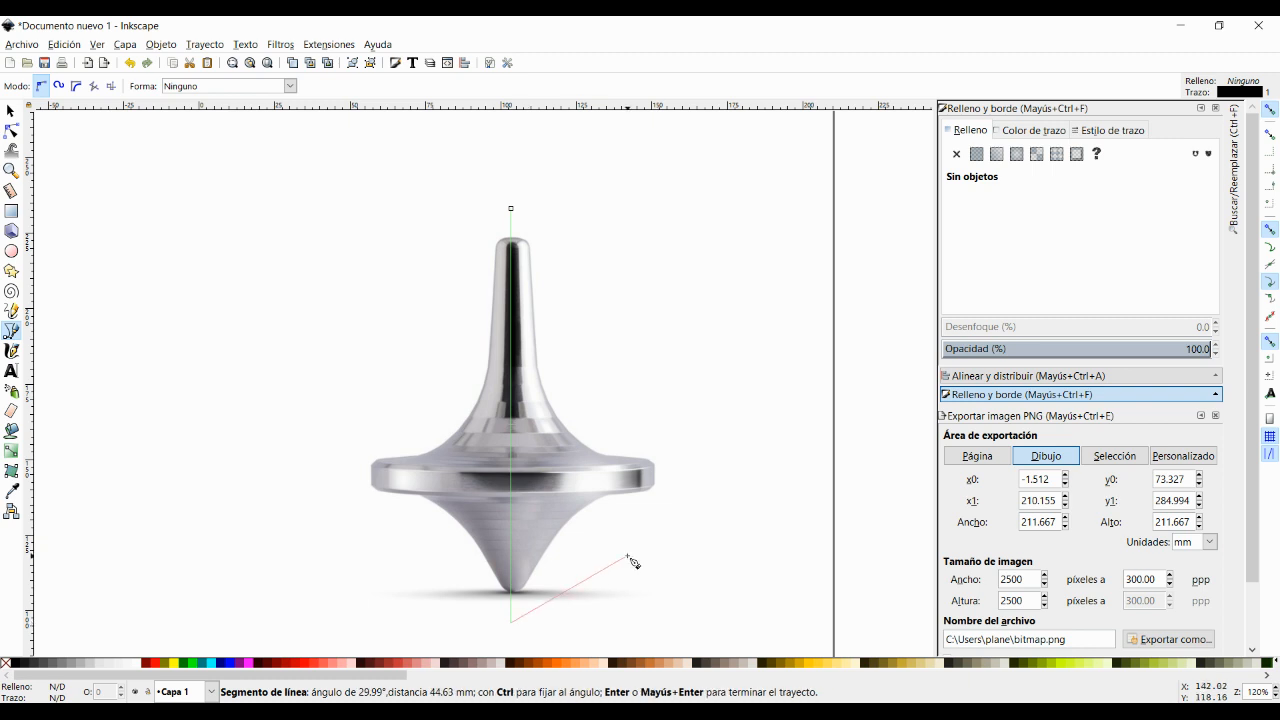
key(Return)
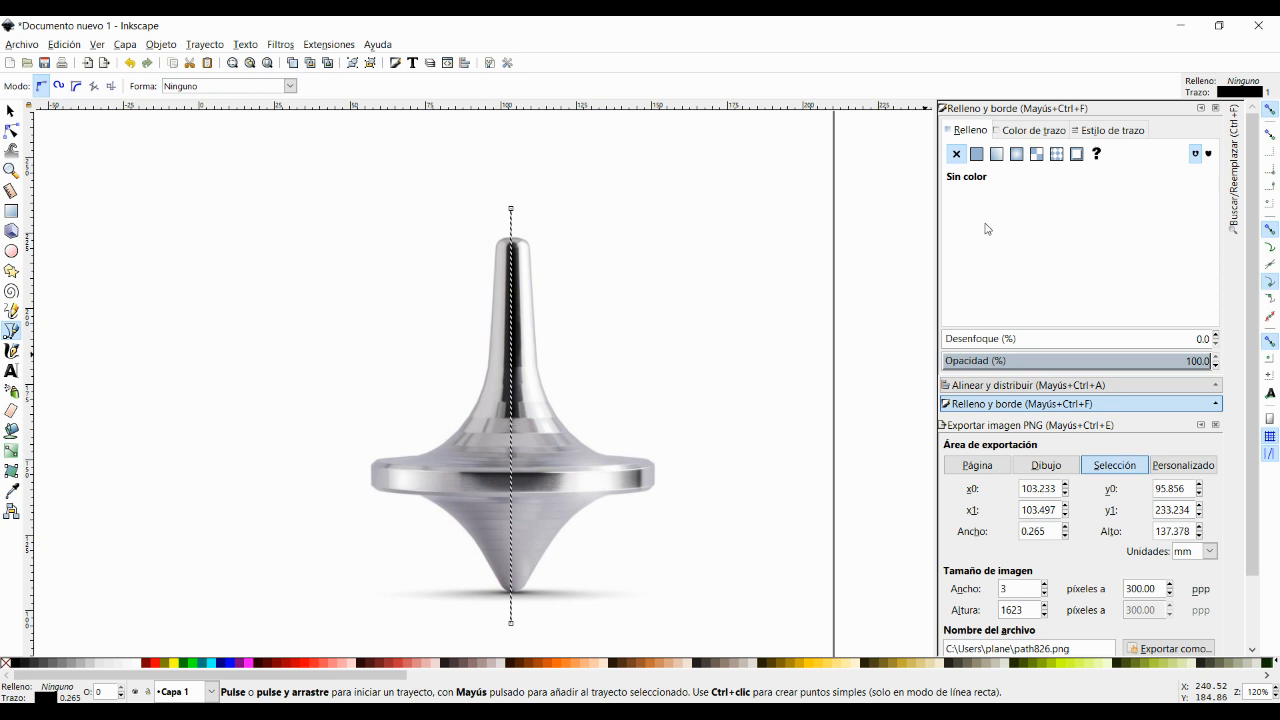
Try a white stroke colour on the vertical centre line by raising its HSL lightness to 255
click(399, 64)
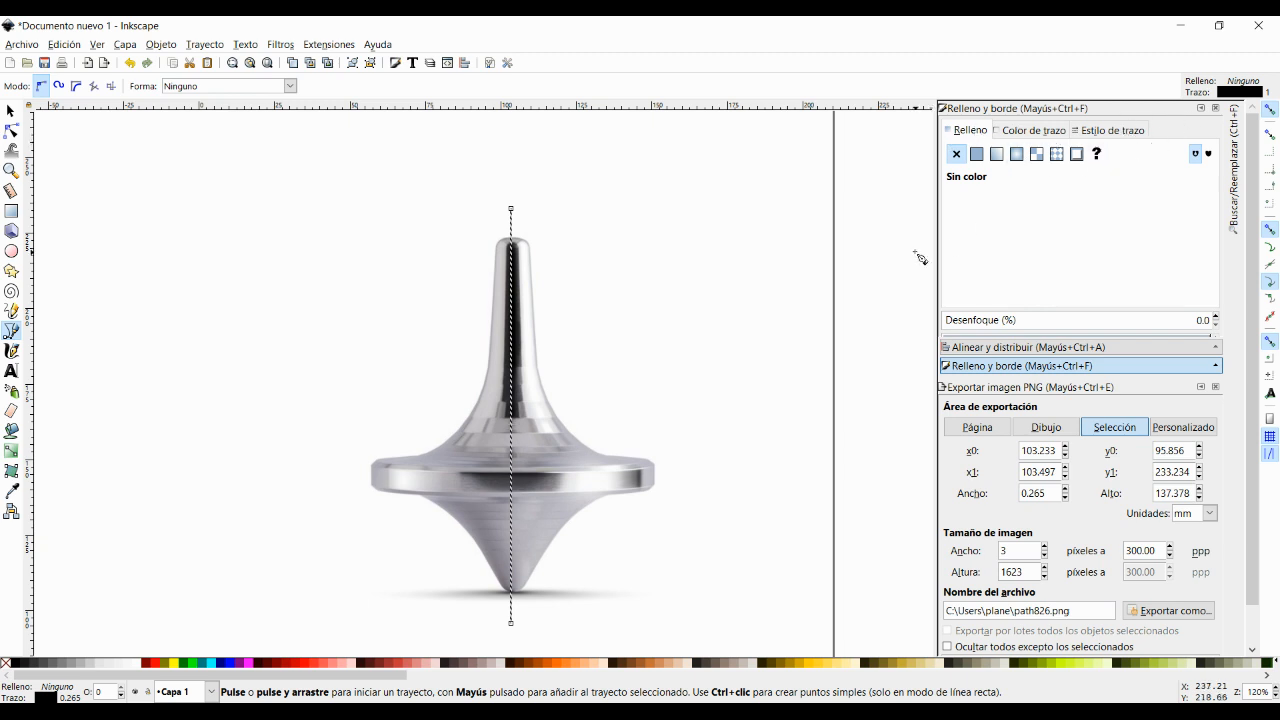
click(1030, 131)
click(980, 221)
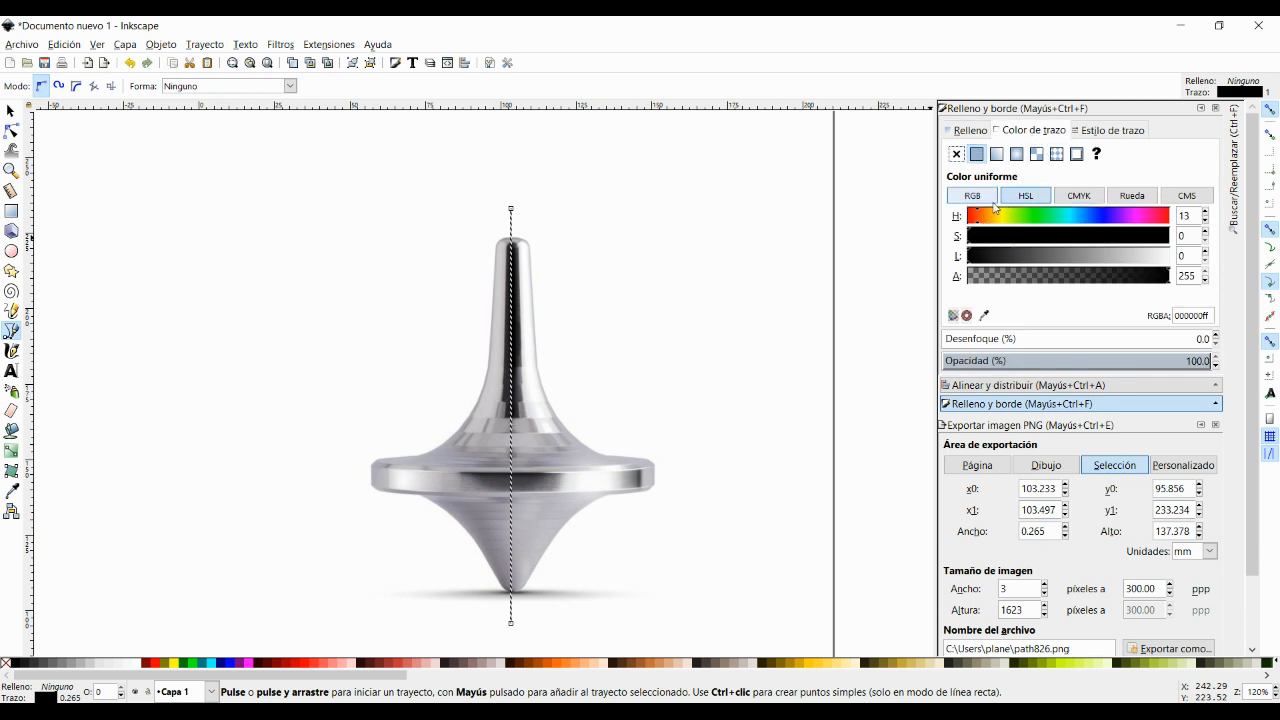
click(974, 156)
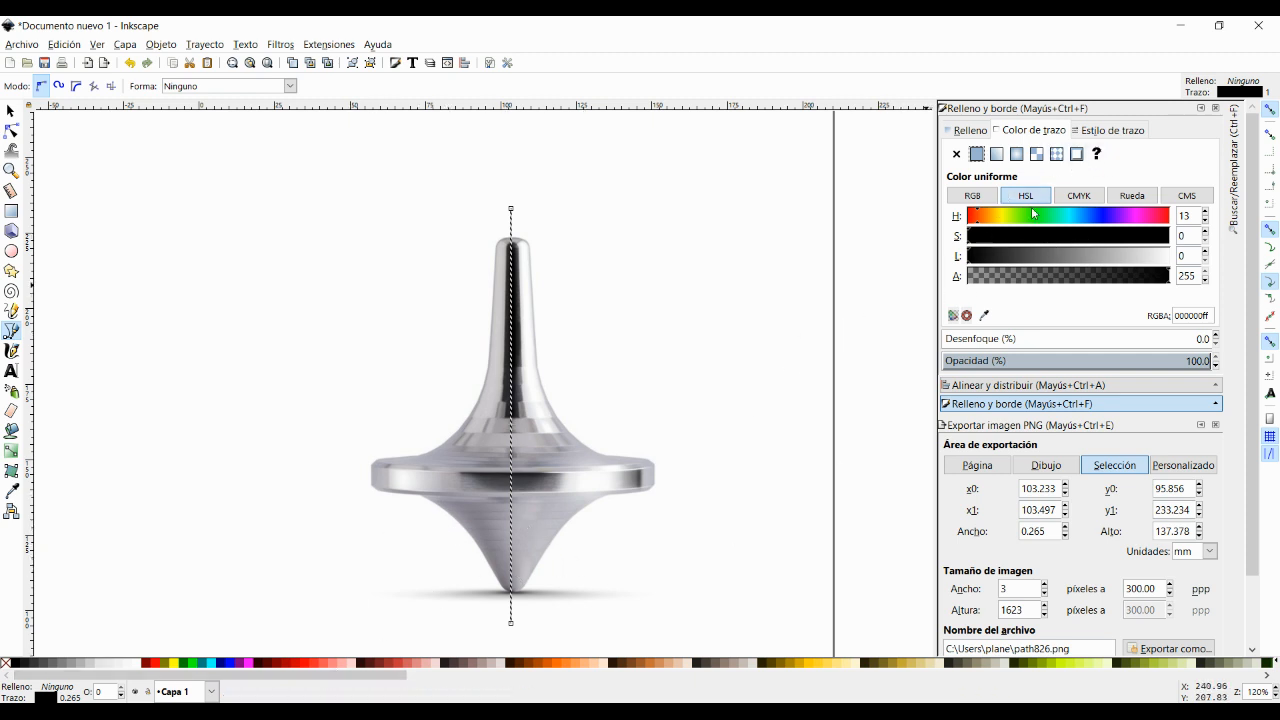
drag(1090, 262, 1195, 258)
drag(995, 219, 982, 220)
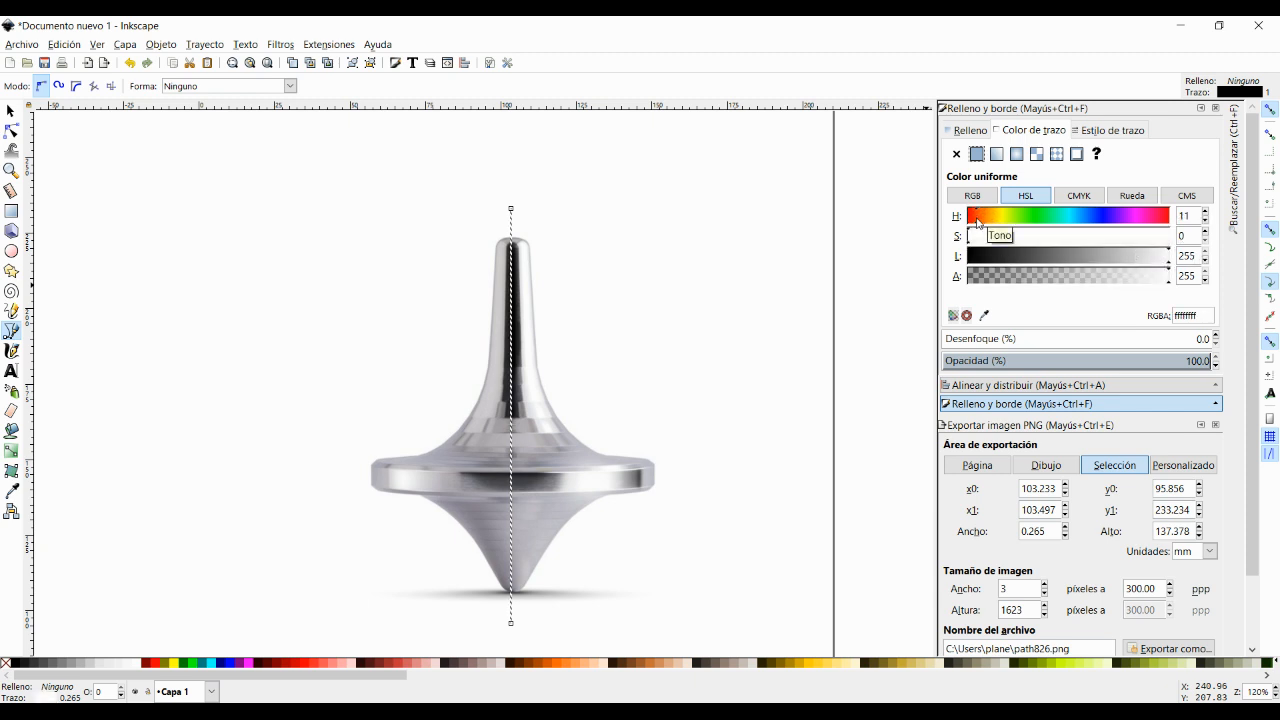
Widen the centre line's stroke to about 5.26 mm and set its stroke colour to pure red, ff0000ff
click(1105, 131)
click(1101, 149)
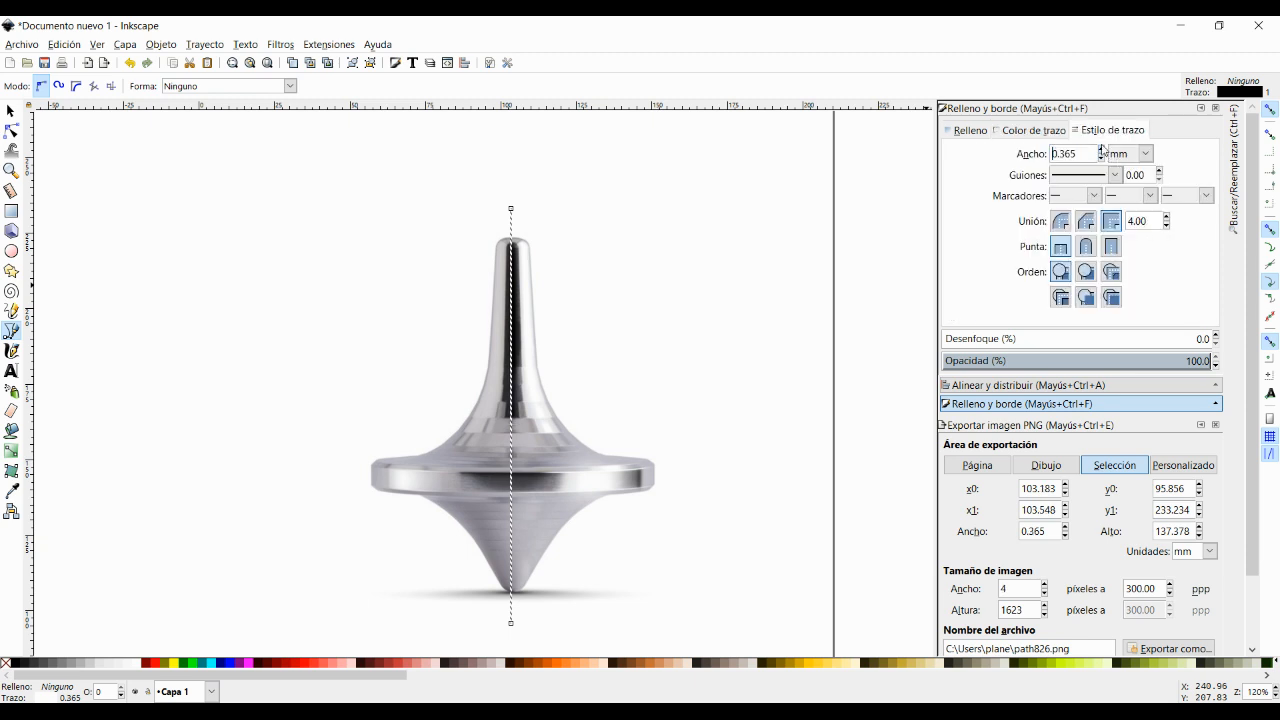
click(1032, 130)
click(987, 222)
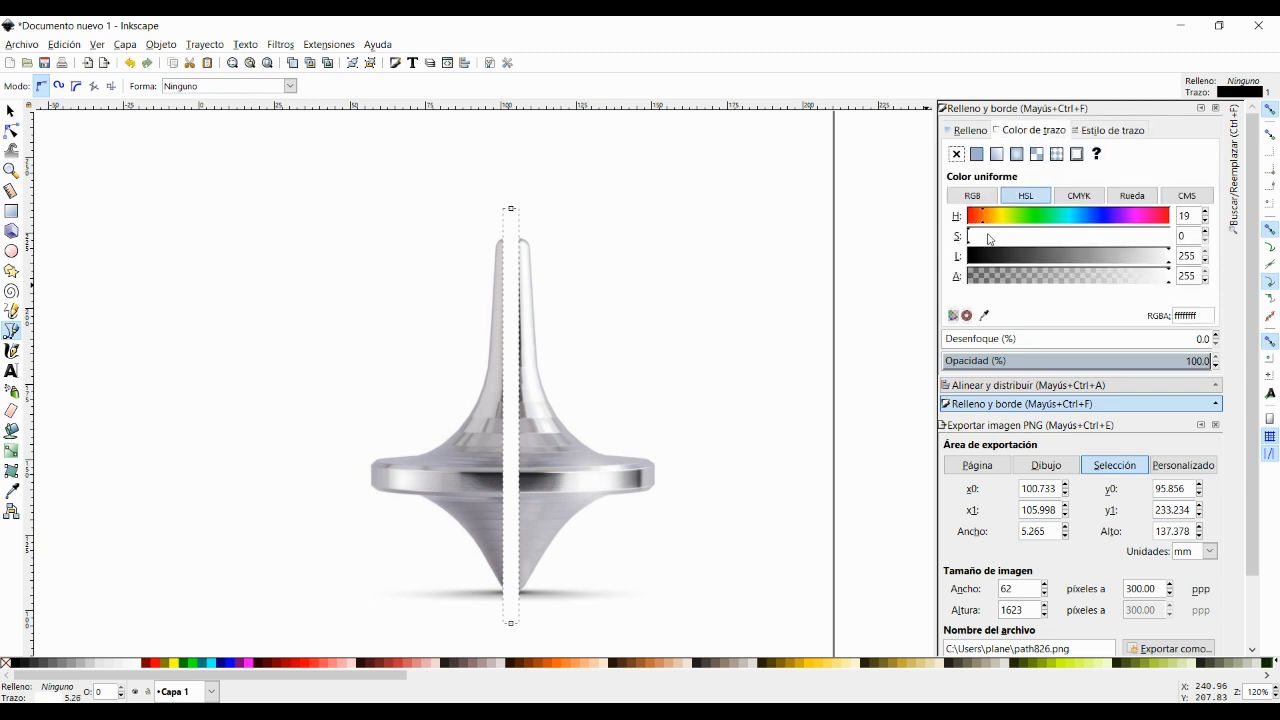
mouse_move(988, 237)
mouse_down()
mouse_move(1196, 241)
mouse_move(1071, 268)
mouse_up()
drag(979, 217, 965, 217)
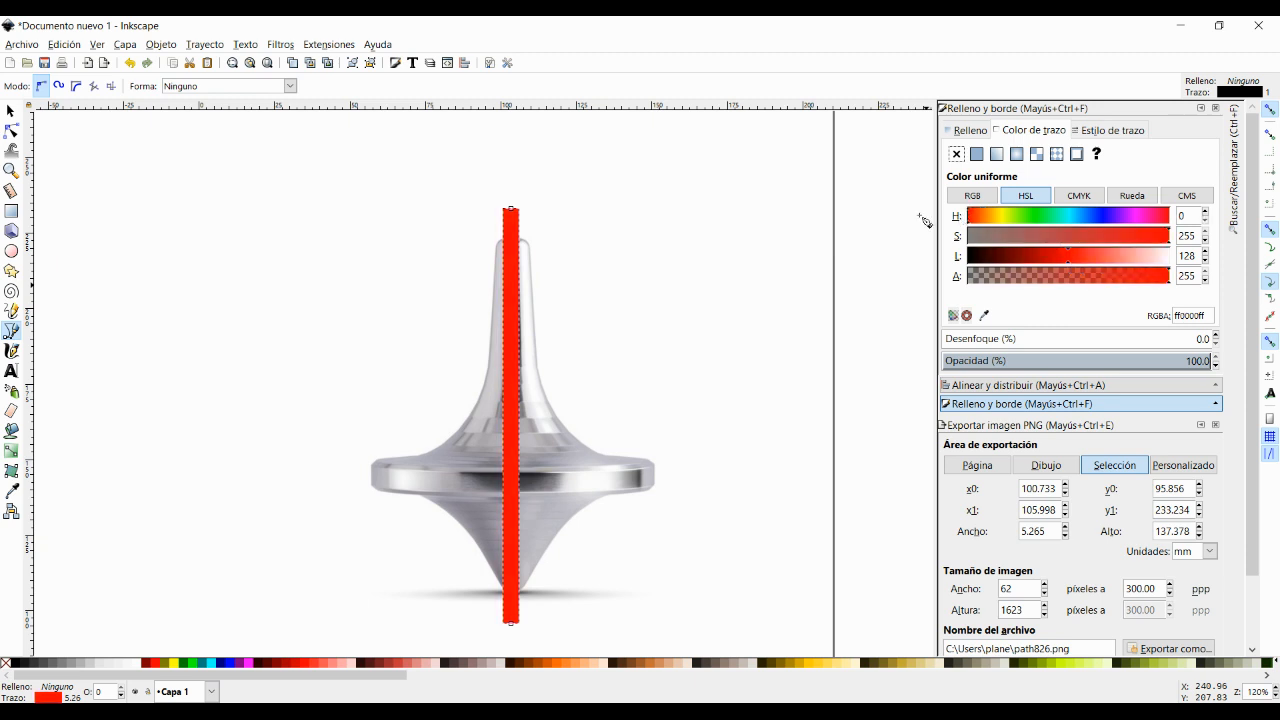
Set the centre line's stroke width to 0.8 mm with a dash-dot pattern and deselect it
click(1095, 130)
text(0.8)
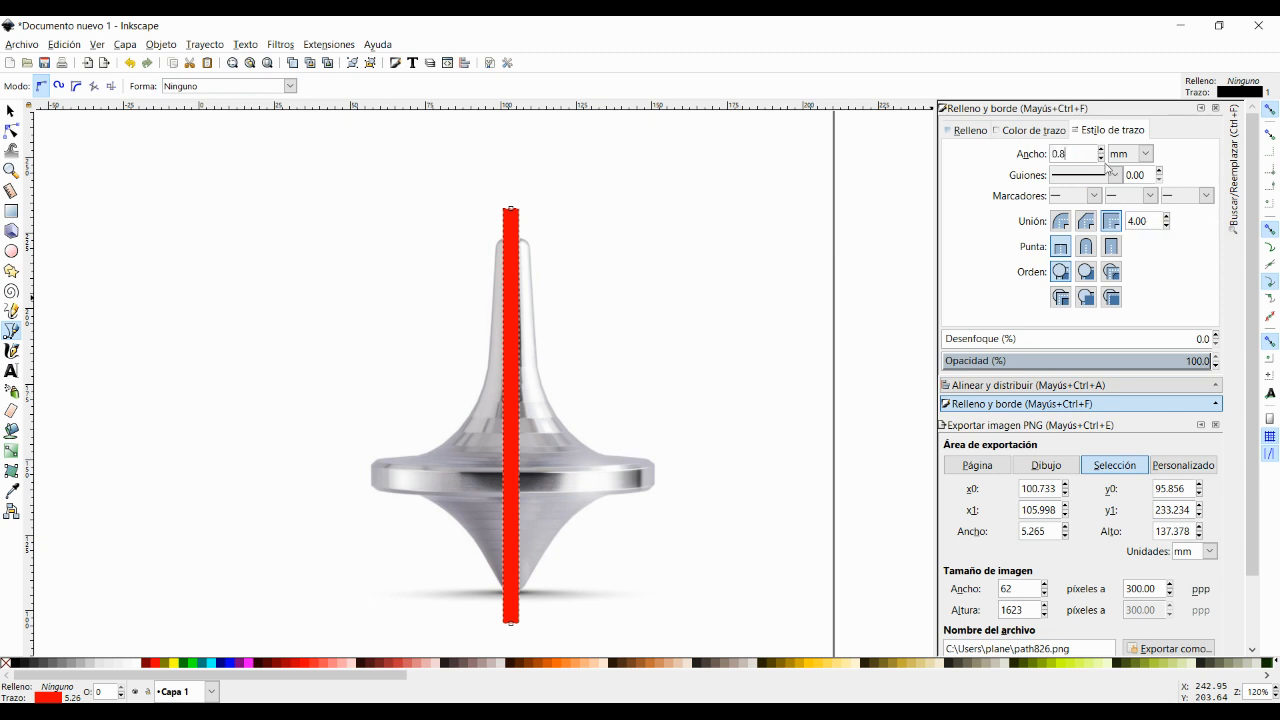
click(1114, 175)
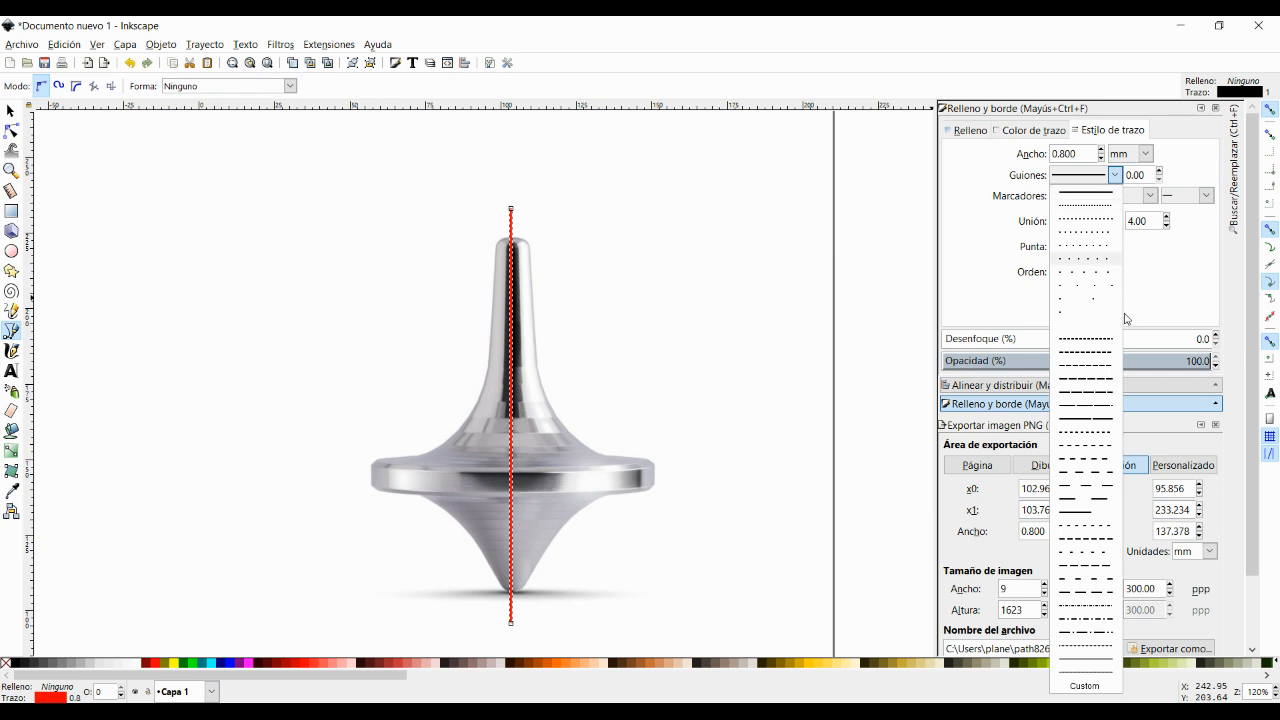
click(1098, 624)
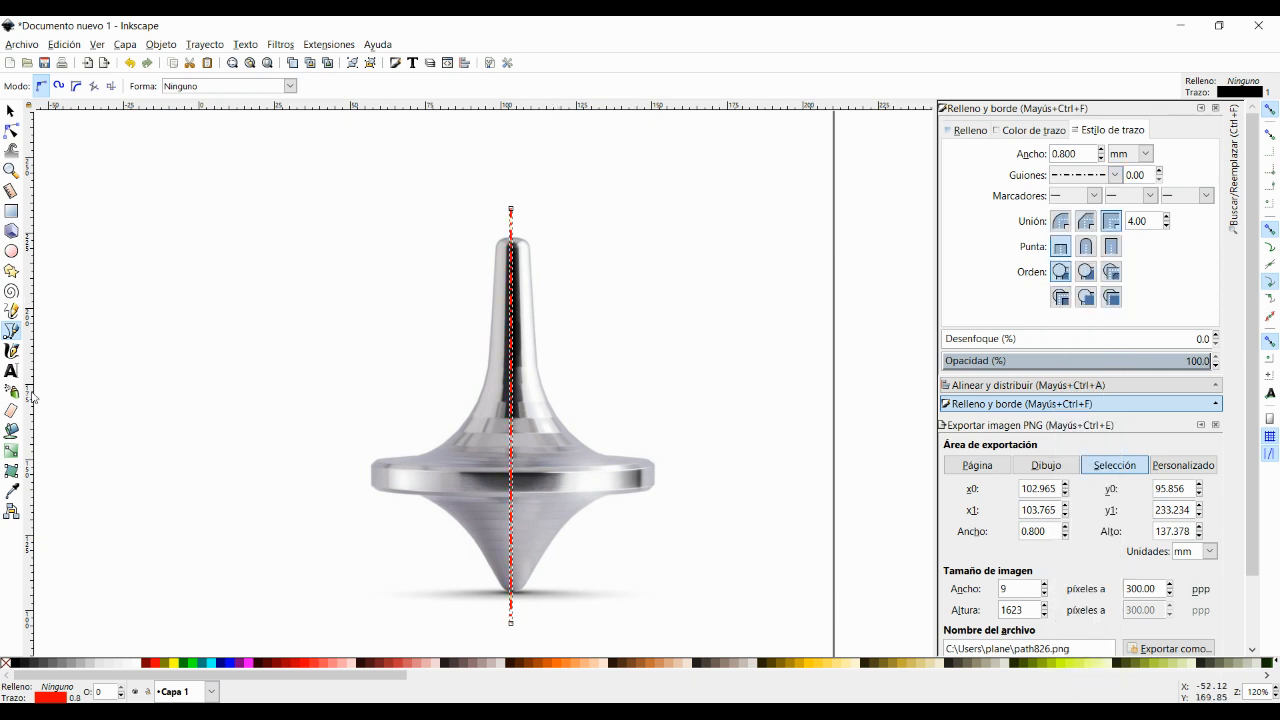
click(10, 111)
click(175, 230)
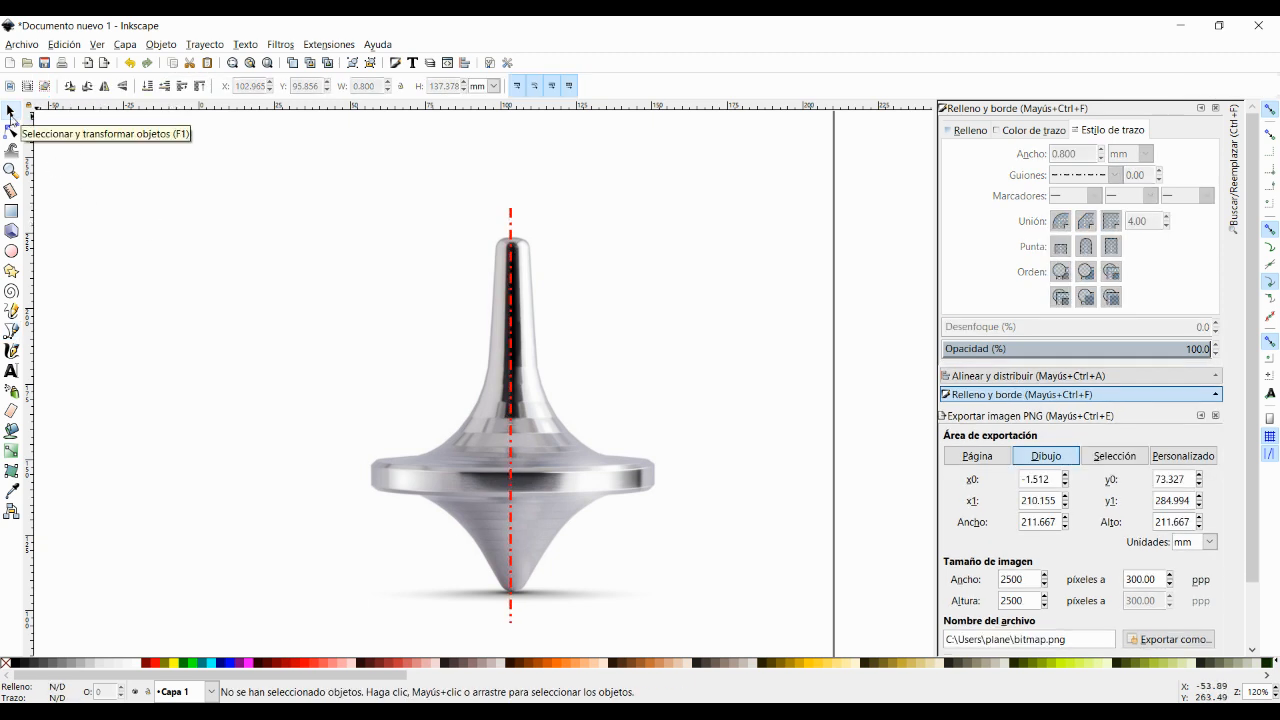
Trace the right half of the spinning top with a straight-segment Bézier path about 46 by 118 mm, from stem top to tip
click(16, 331)
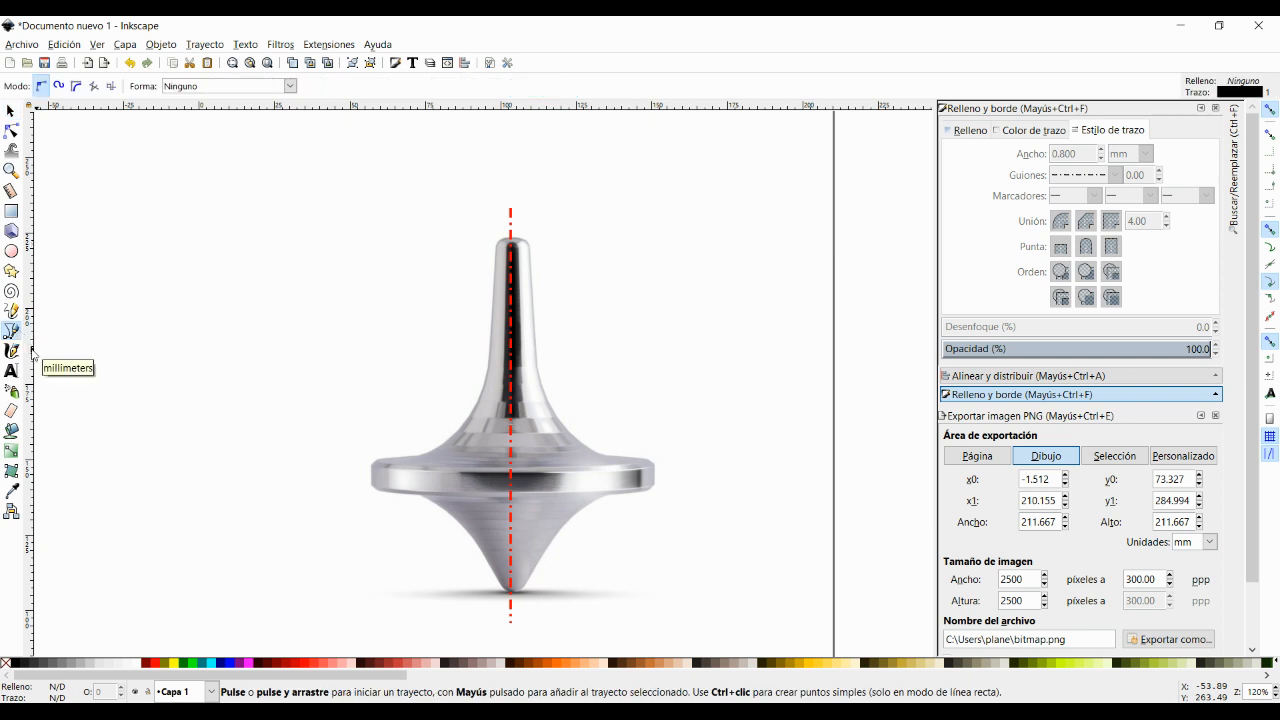
click(512, 239)
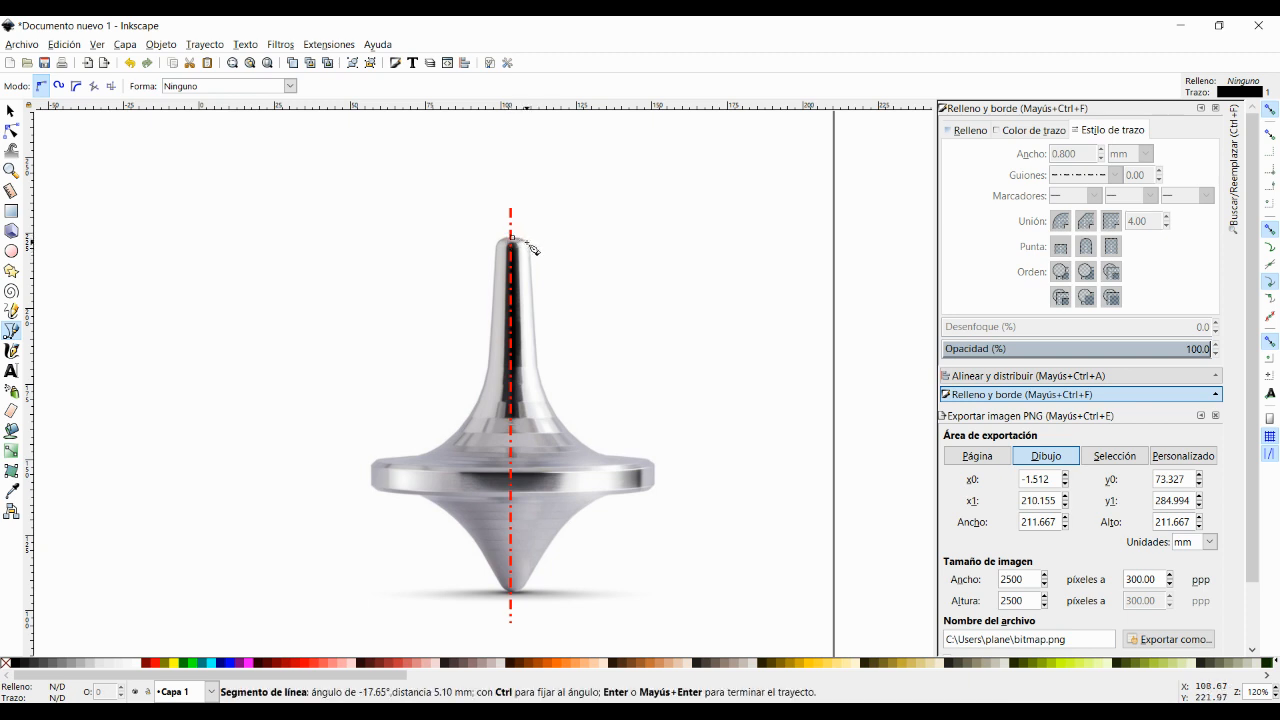
click(539, 368)
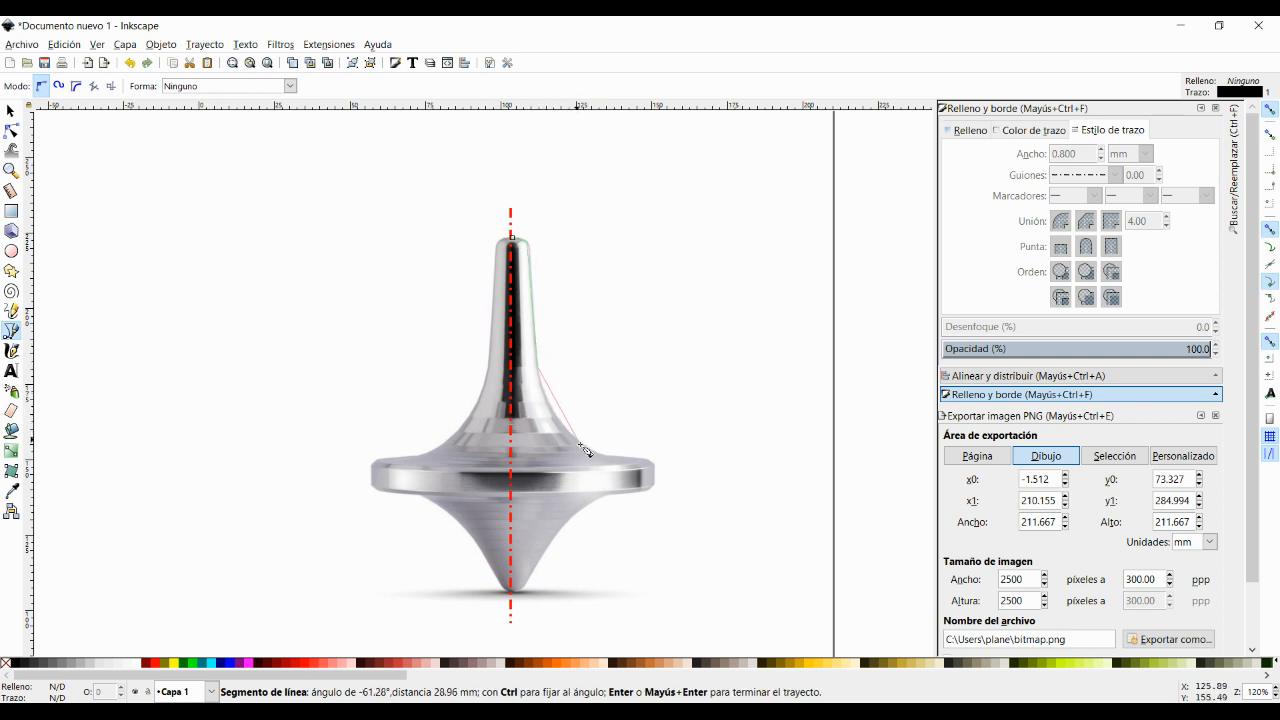
click(605, 456)
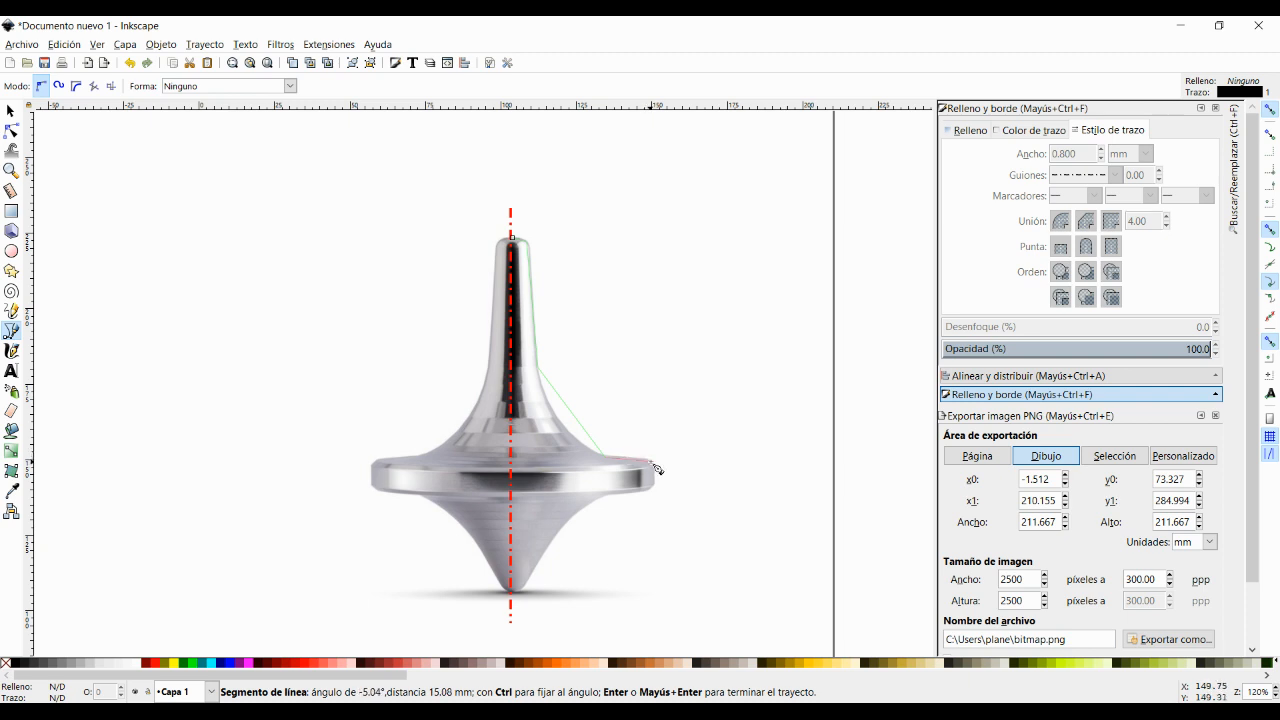
click(652, 463)
click(652, 489)
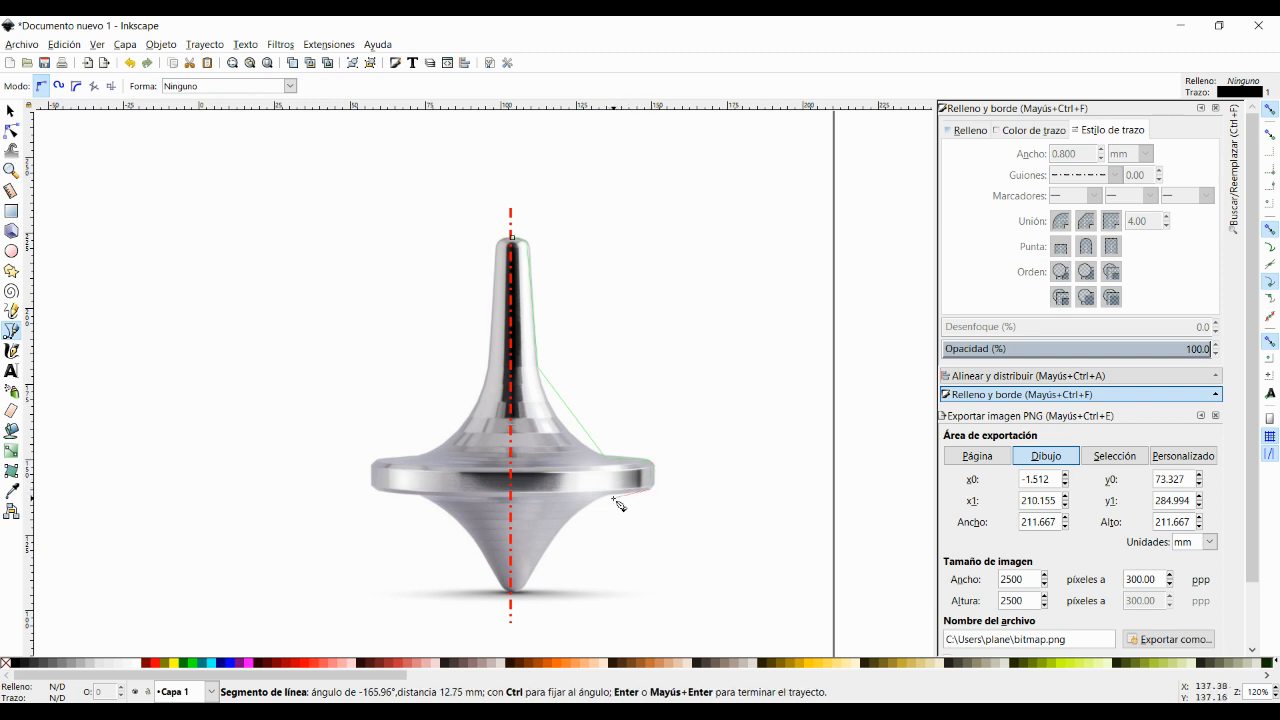
click(607, 496)
click(529, 592)
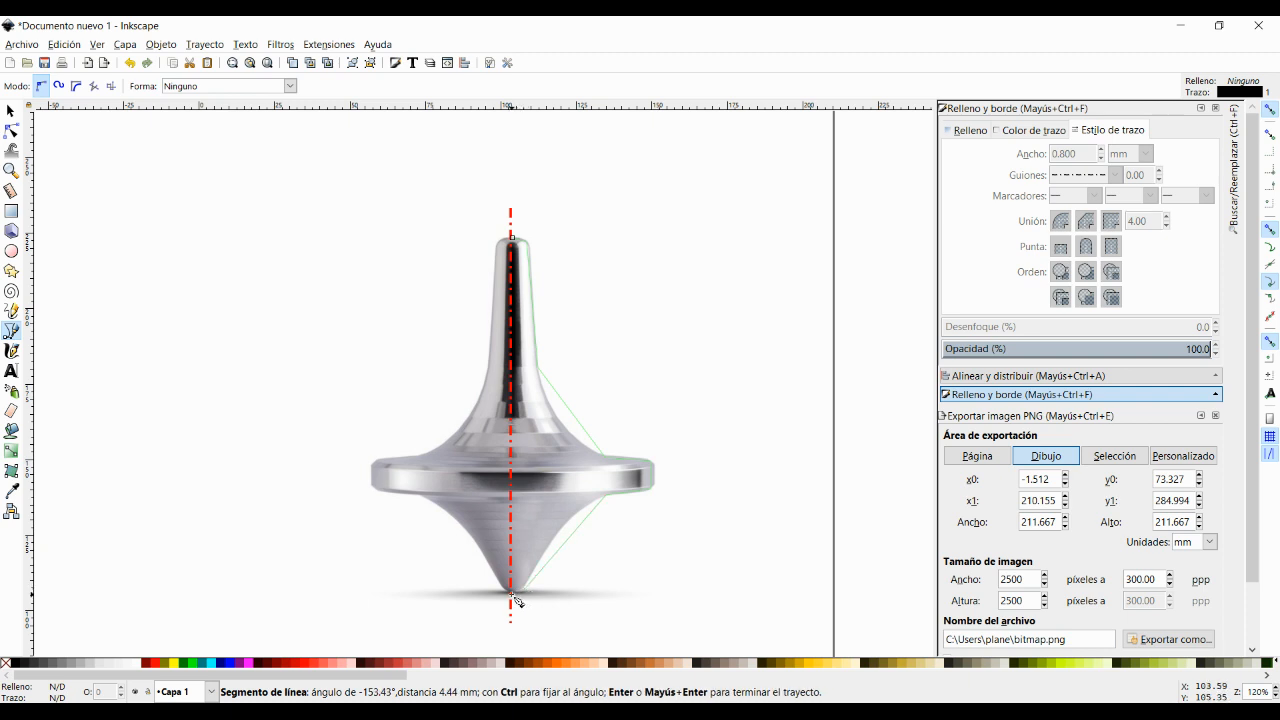
double_click(514, 595)
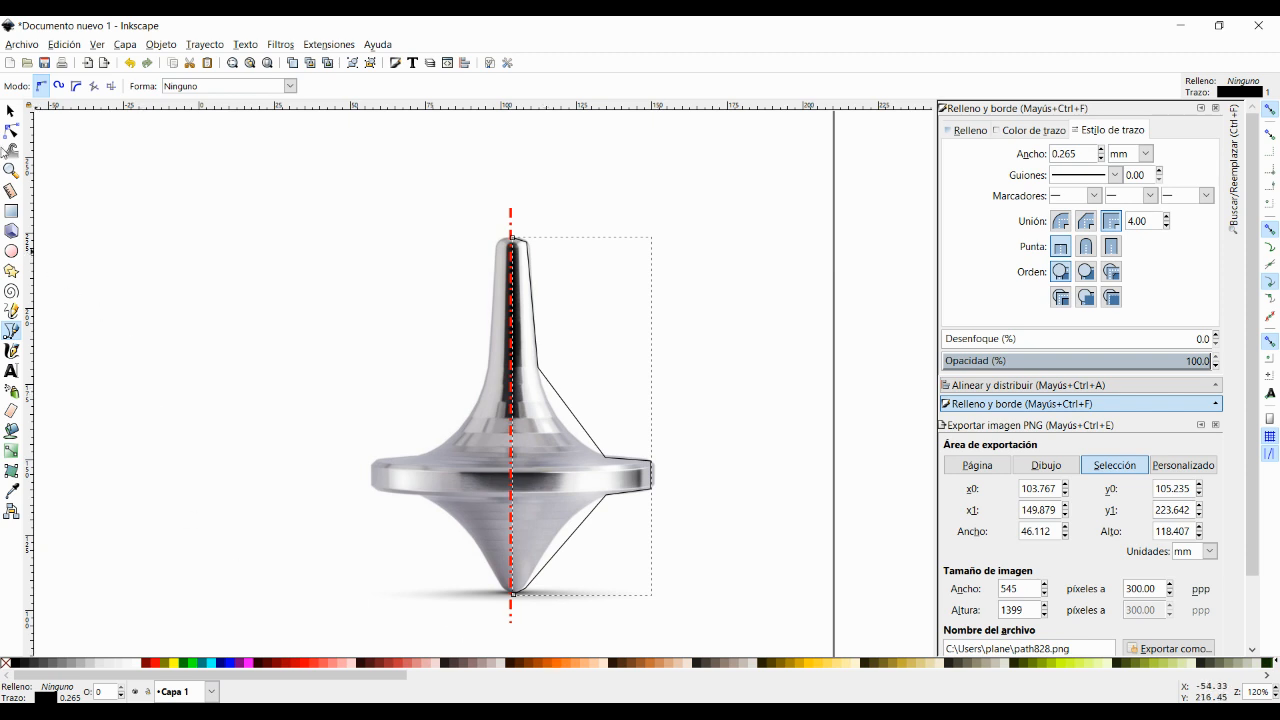
Bend the path's two long diagonal segments, above and below the disc, into curves that follow the spinning top's contour
click(11, 113)
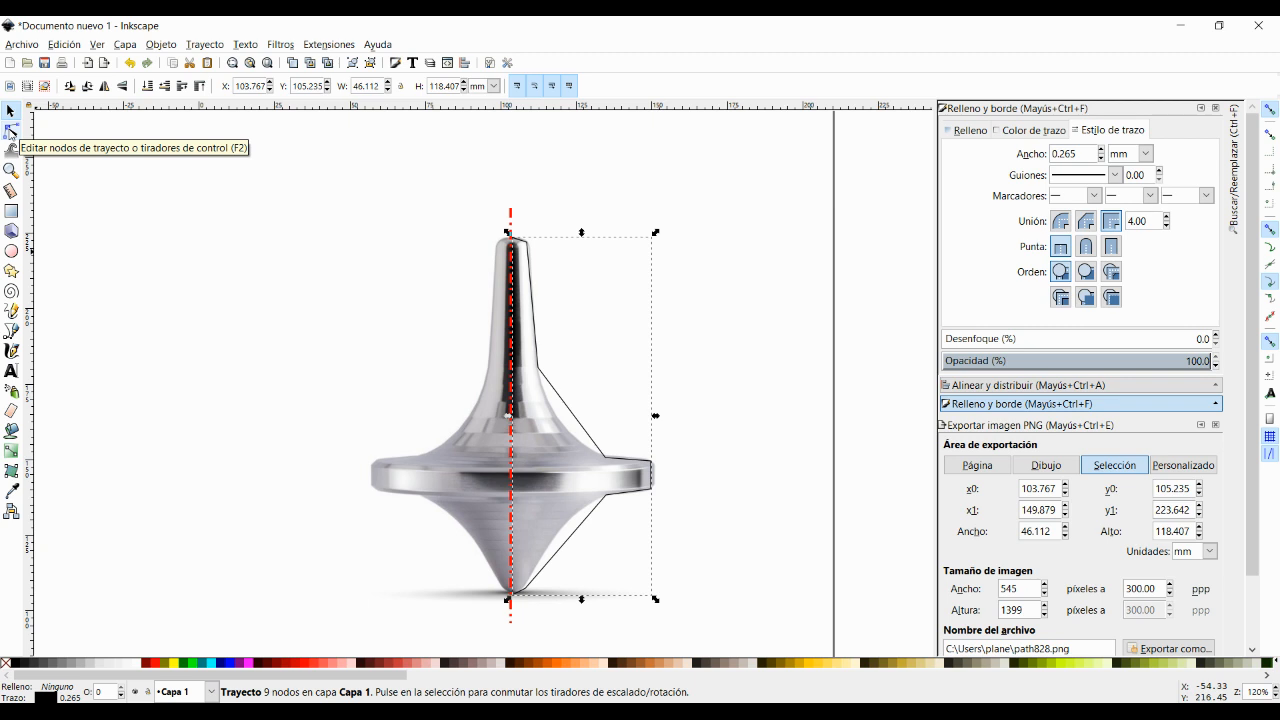
click(10, 131)
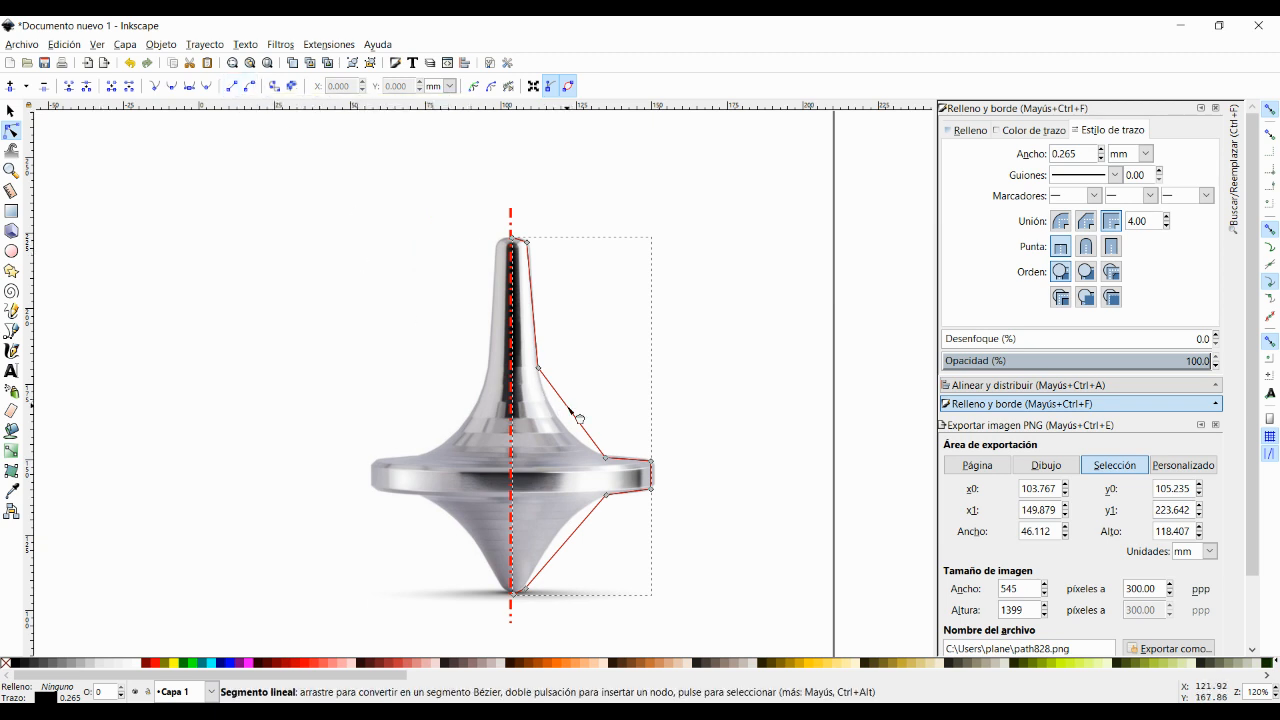
drag(580, 421, 566, 429)
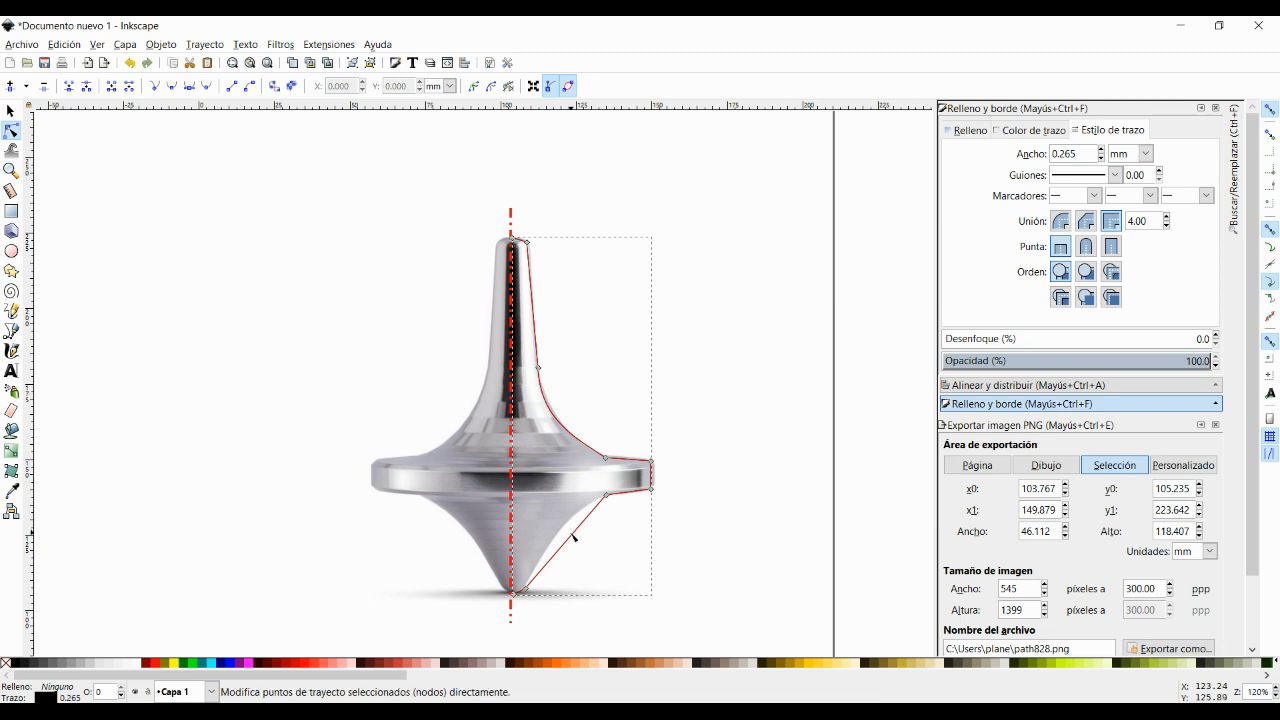
drag(571, 535, 563, 522)
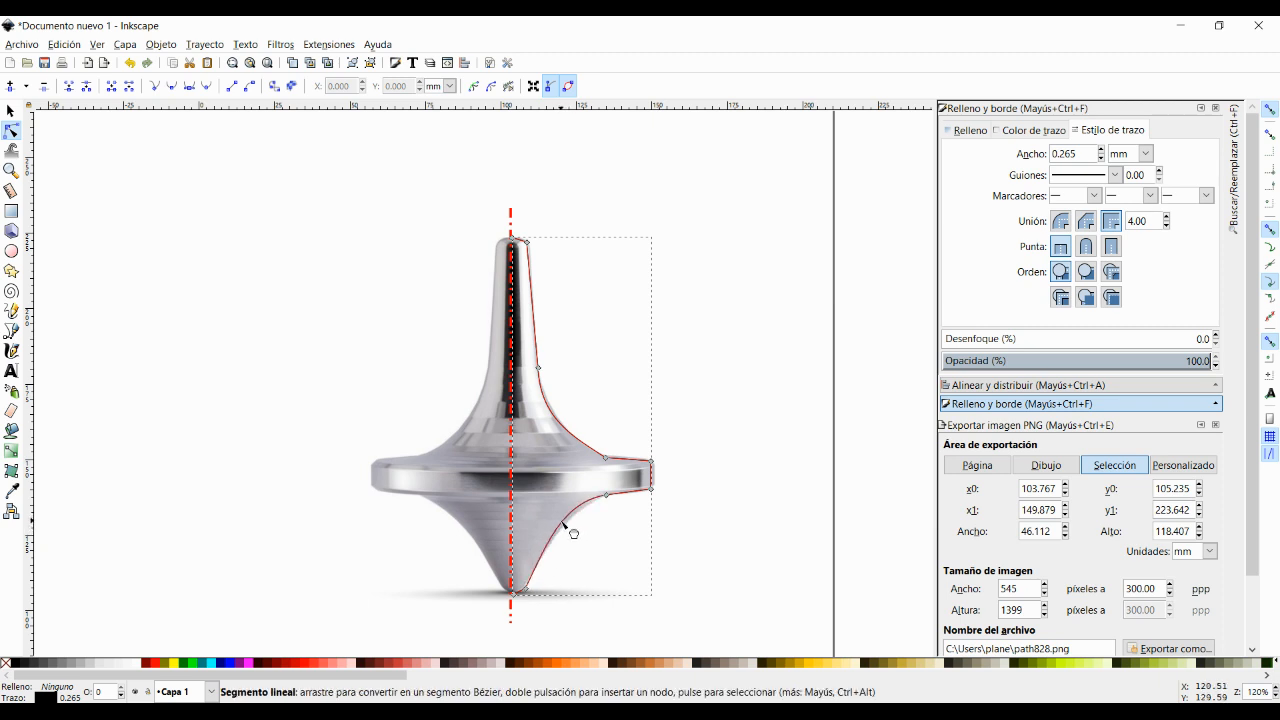
Make the two end nodes of the profile's curved segment above the disc smooth
click(606, 459)
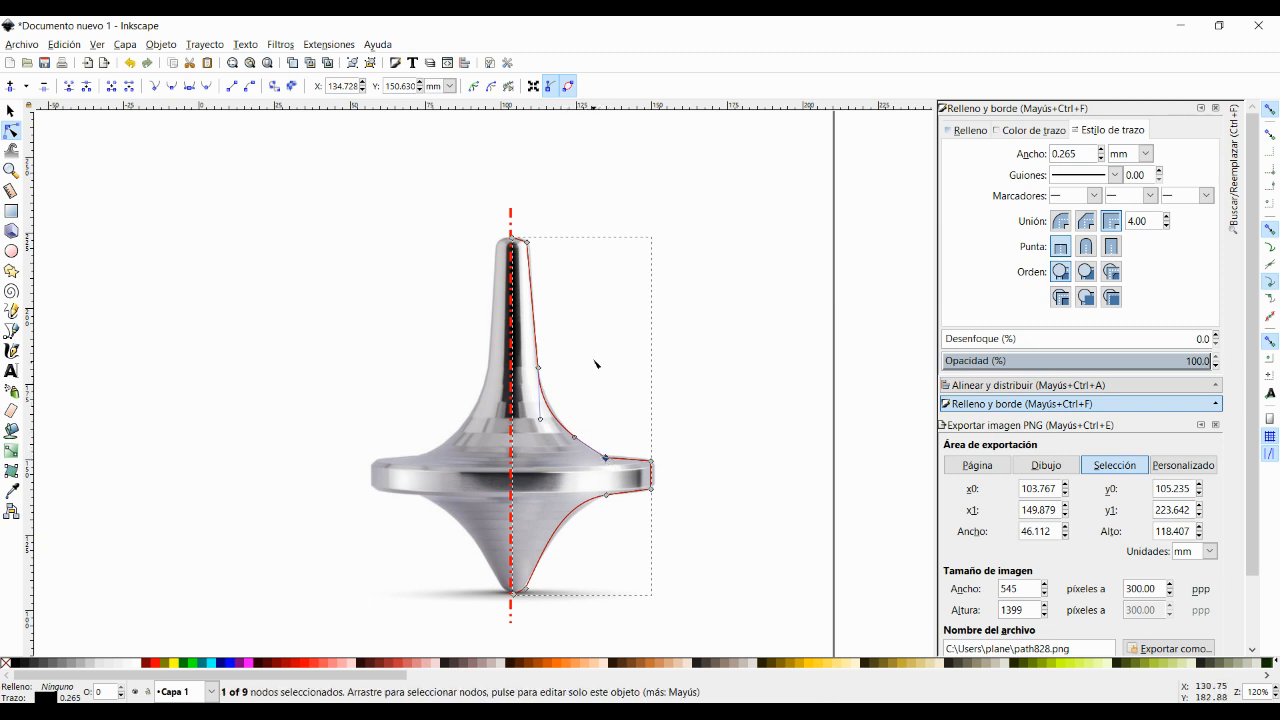
shift+click(539, 367)
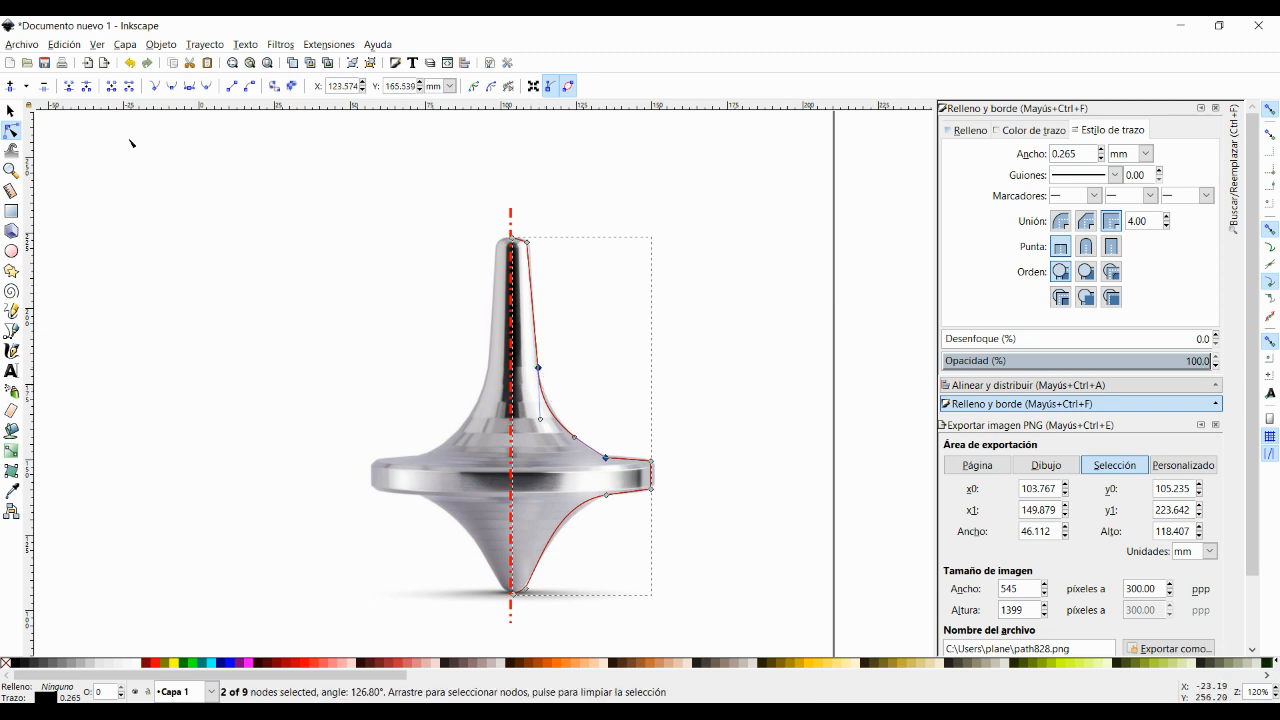
click(172, 86)
click(680, 320)
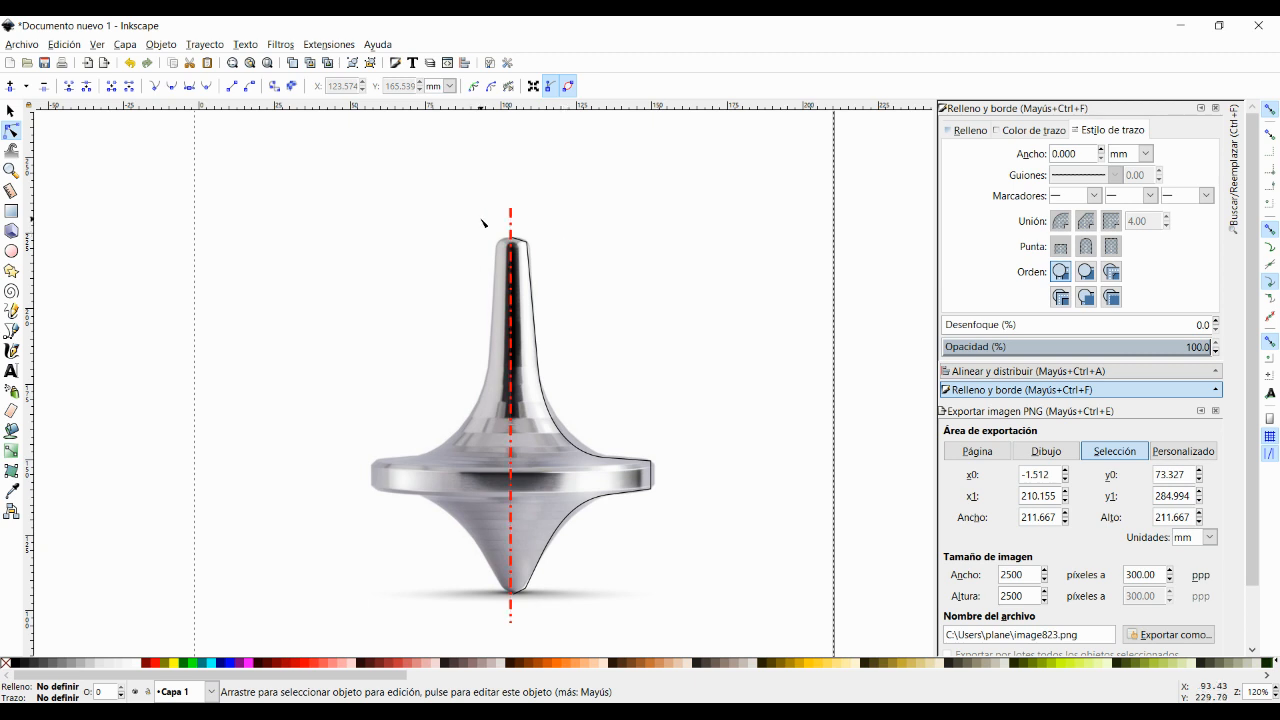
Align the profile path's top and bottom end nodes beside the red axis on a common vertical line, relative to the last selected
drag(480, 218, 517, 612)
click(530, 345)
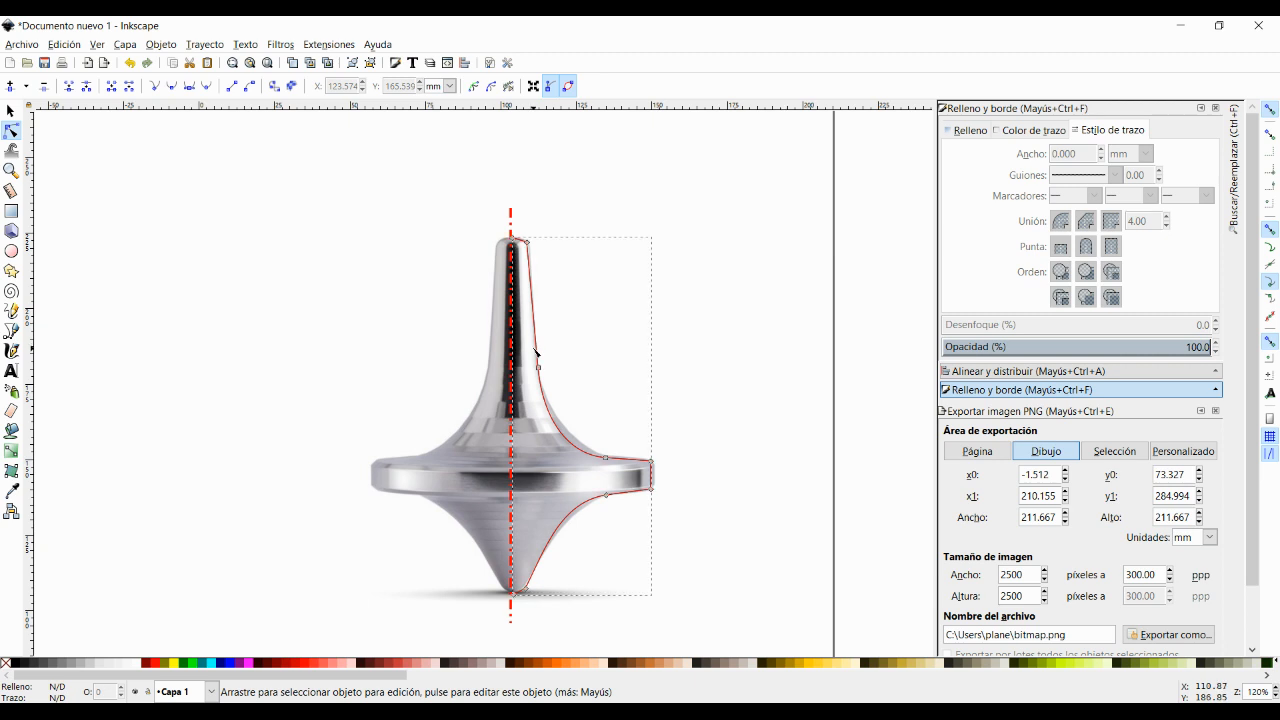
drag(502, 223, 521, 606)
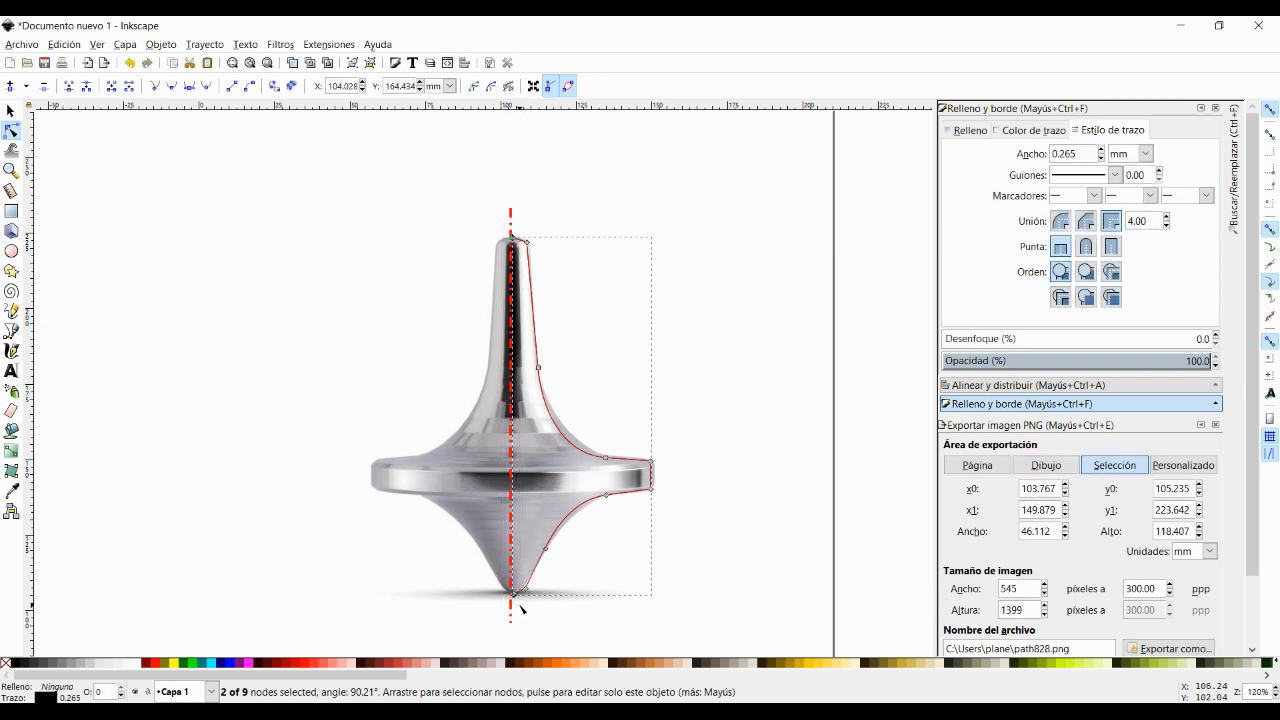
click(447, 63)
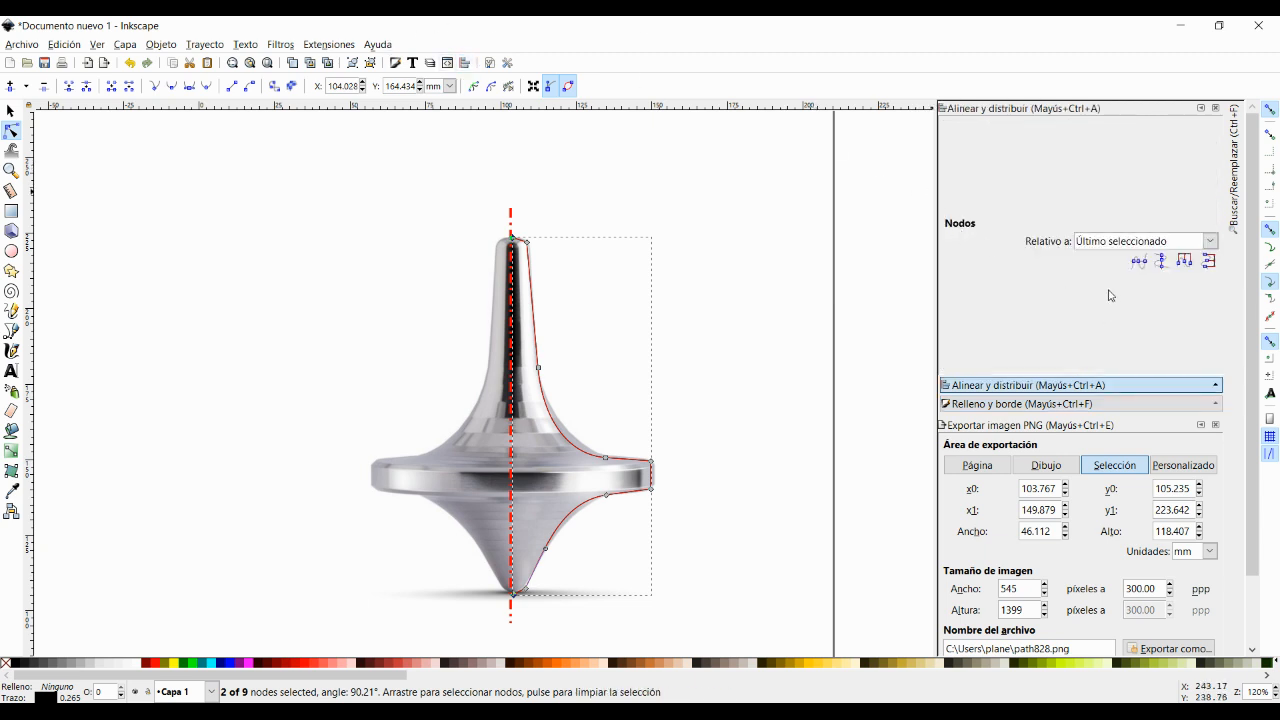
click(1161, 260)
Delete the spinning top photo, keeping the traced profile and the red axis line
click(800, 517)
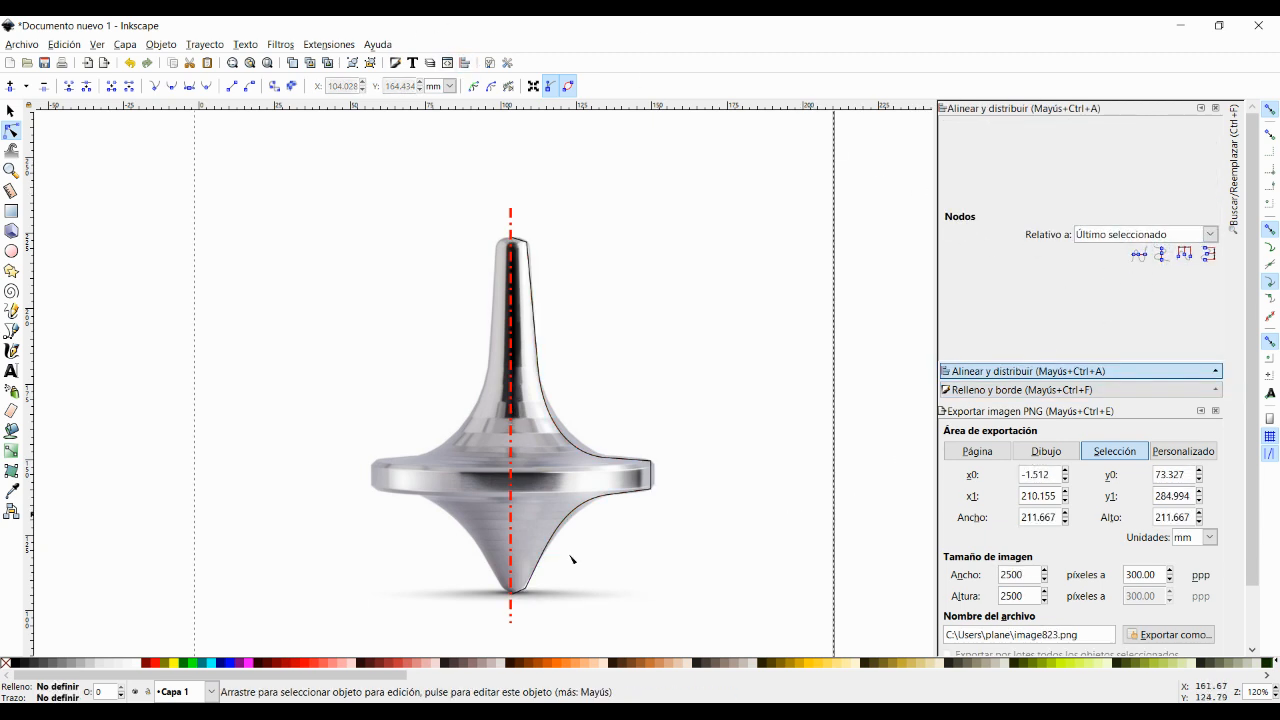
click(11, 111)
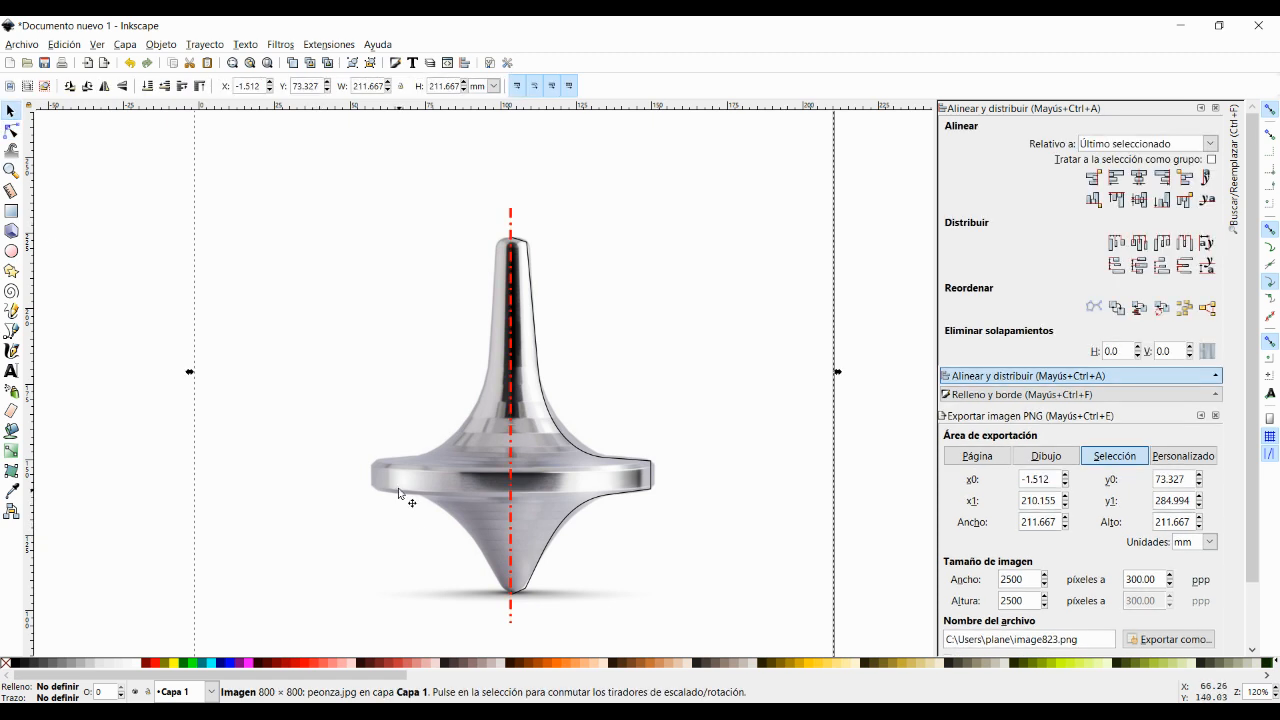
key(Delete)
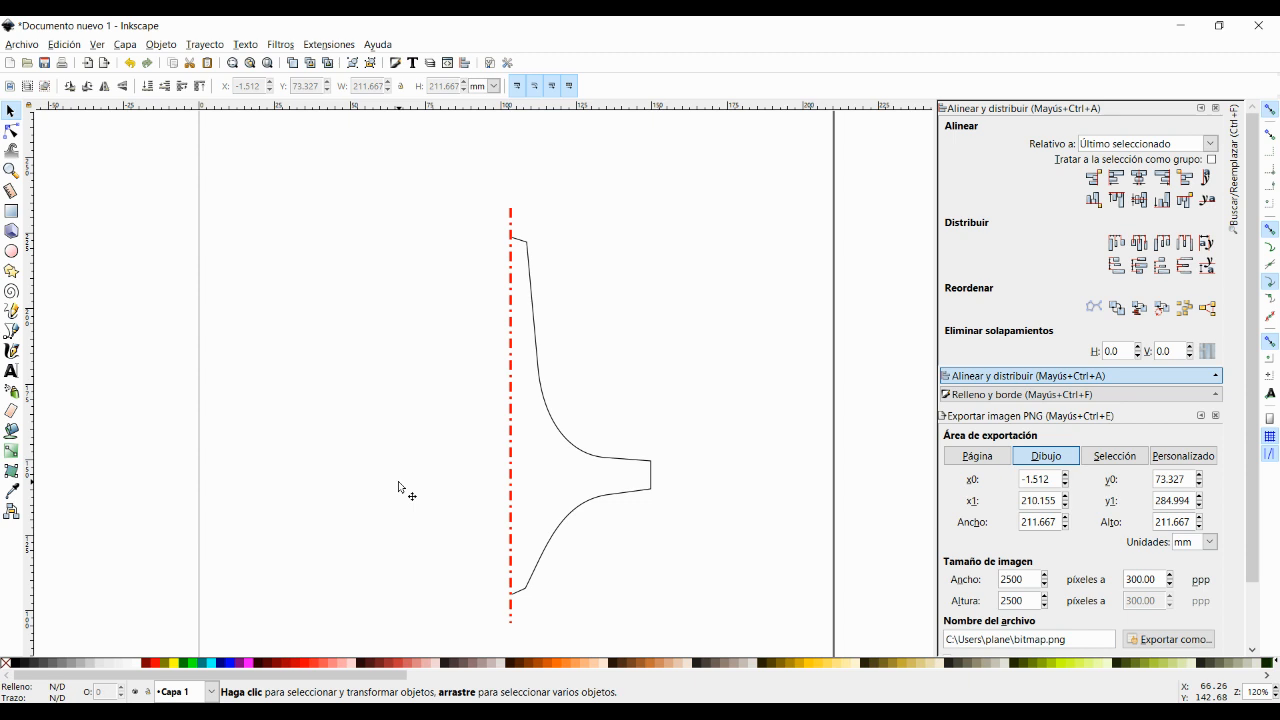
Draw a rectangle about 159 by 148 mm around the profile and axis, with no stroke and a pale yellow fill
click(11, 211)
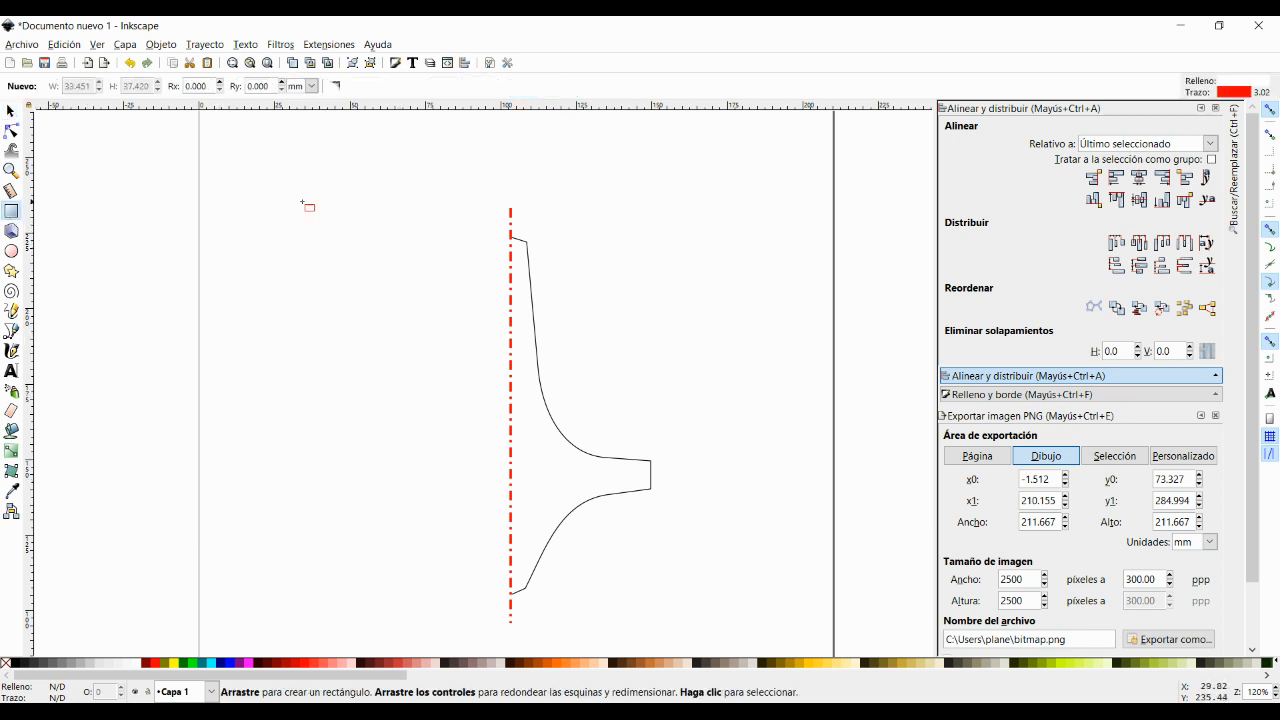
drag(304, 180, 786, 628)
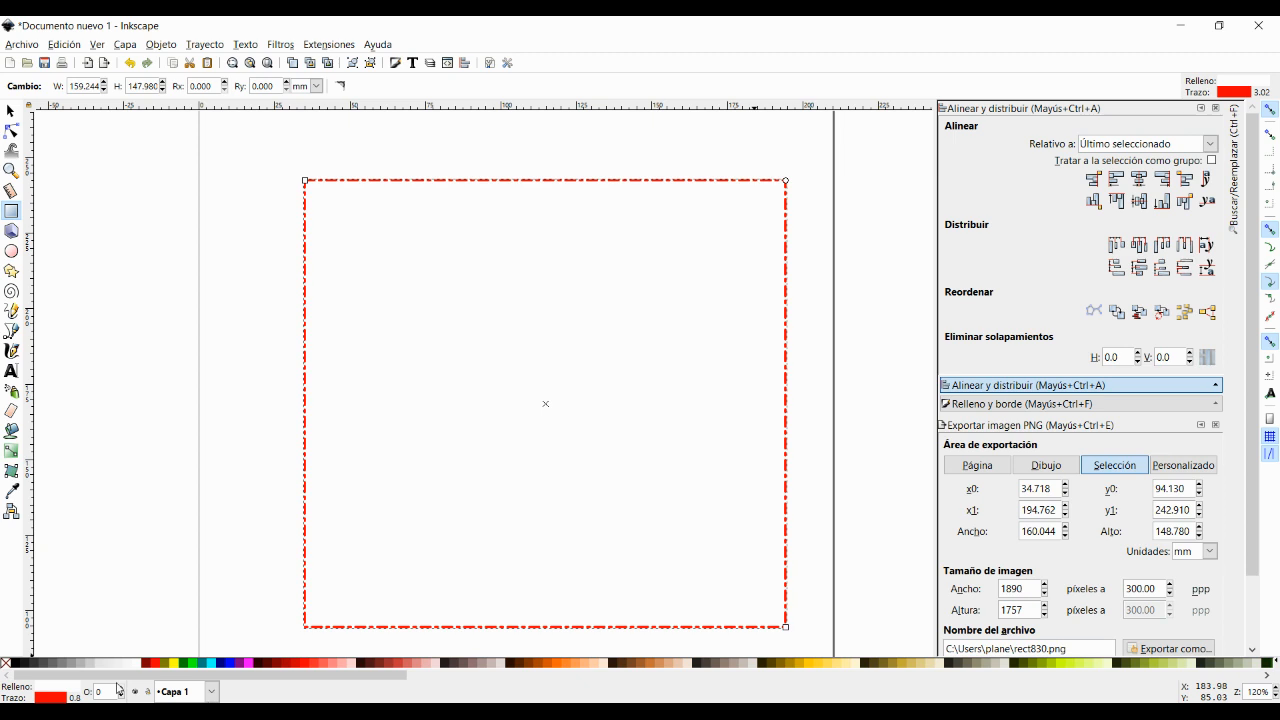
shift+click(6, 663)
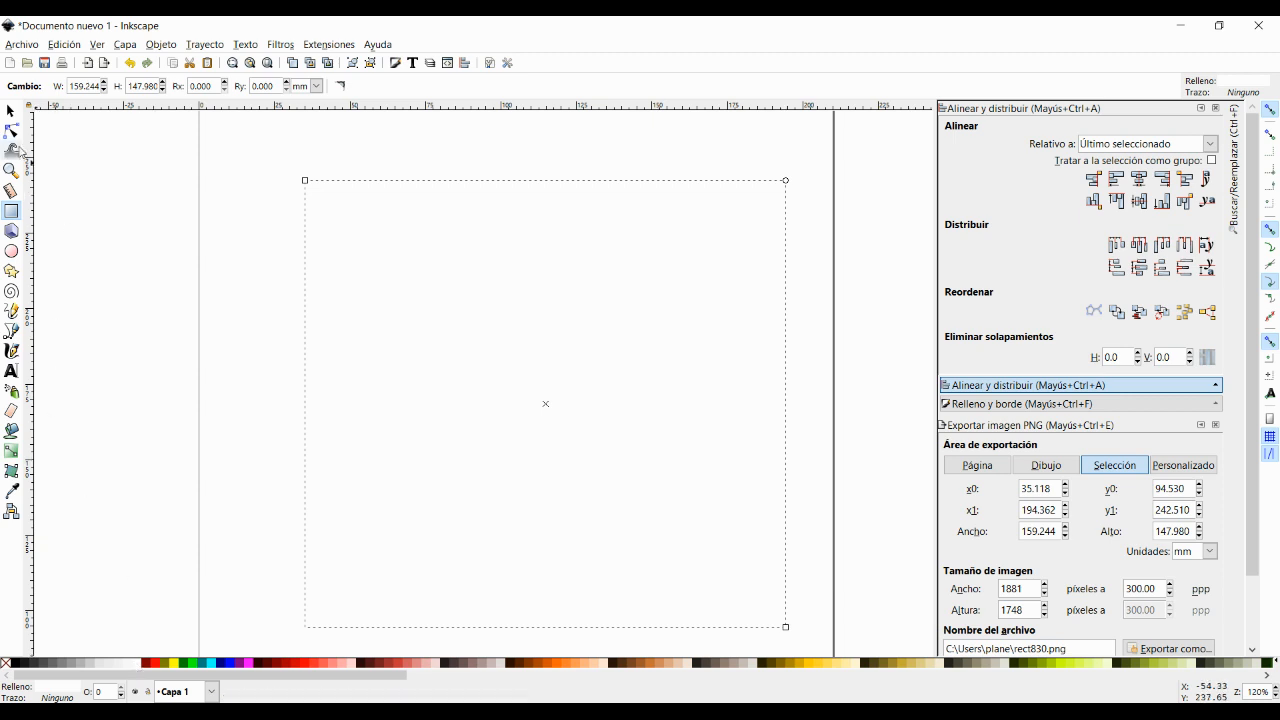
click(13, 115)
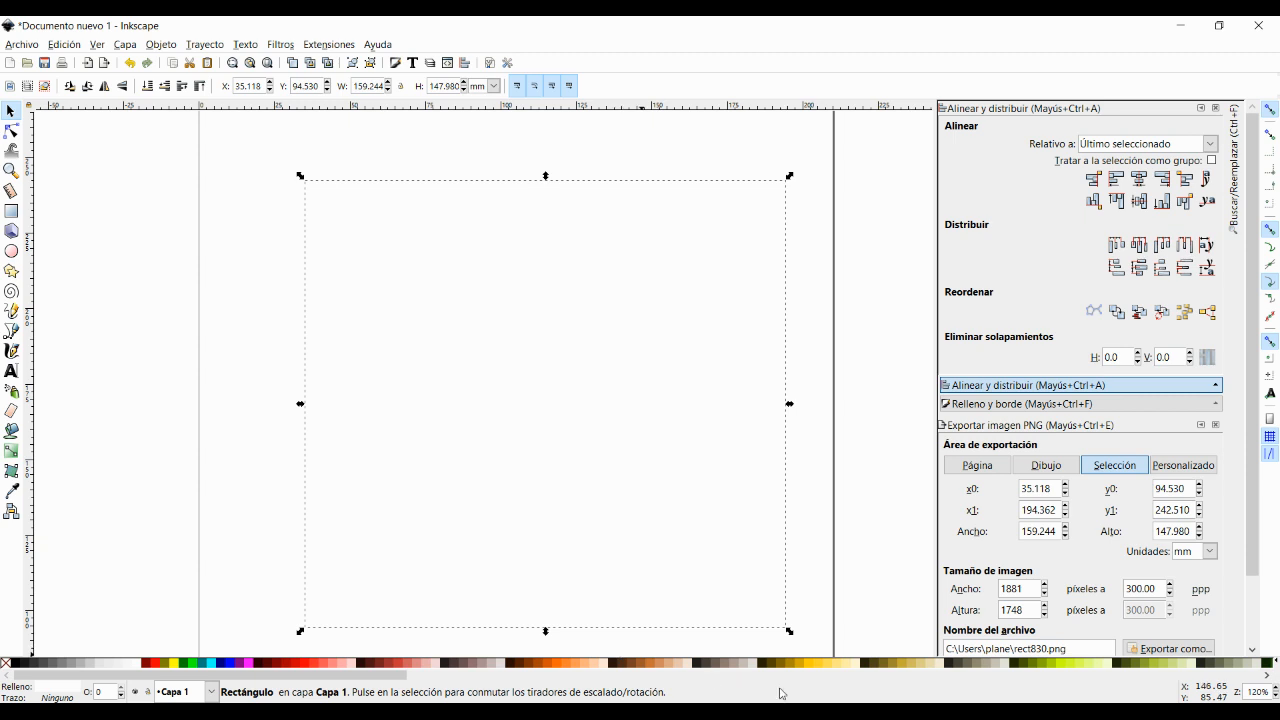
click(842, 669)
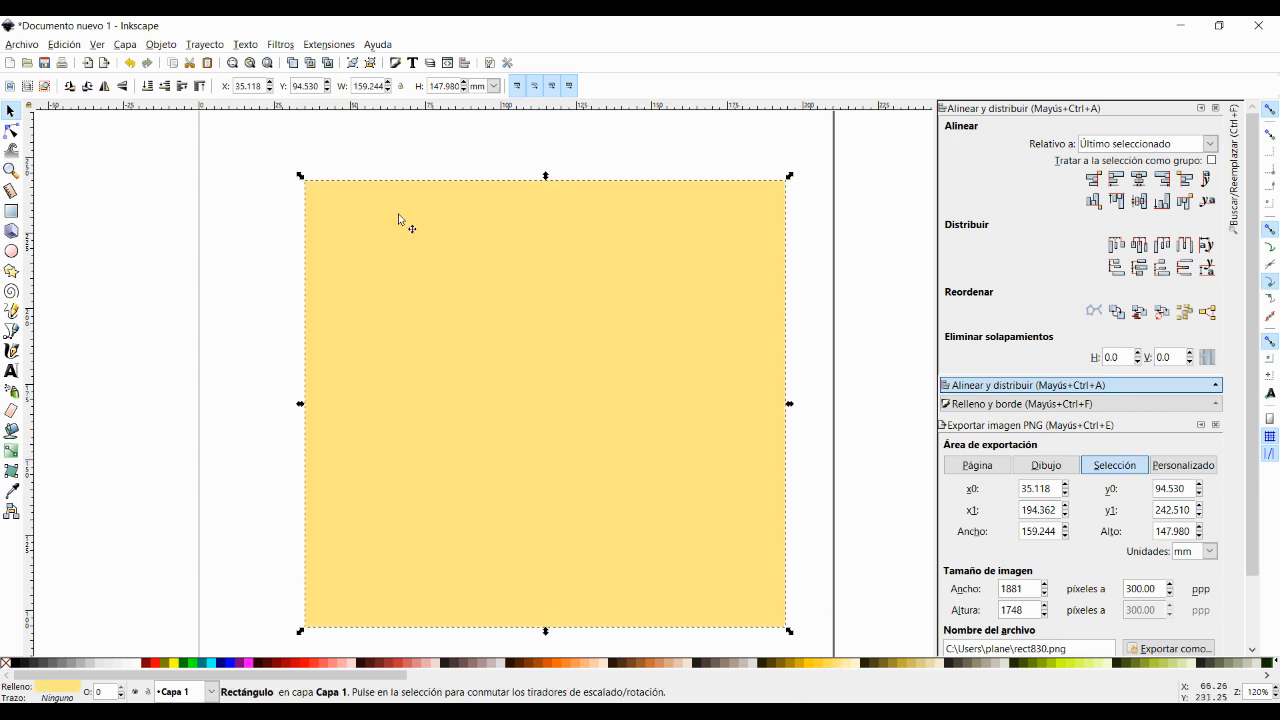
Lower the yellow rectangle to the bottom of the stacking order and resize it to about 145 by 150 mm
click(149, 87)
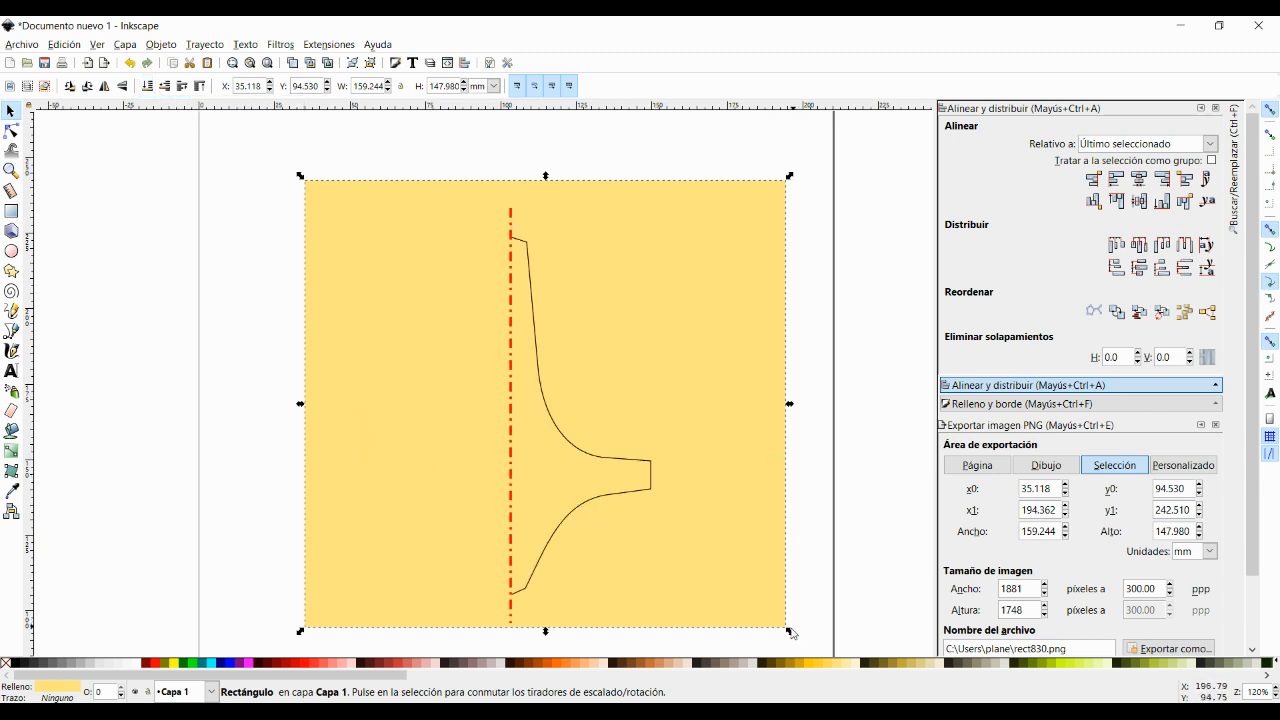
drag(790, 637, 745, 635)
click(206, 236)
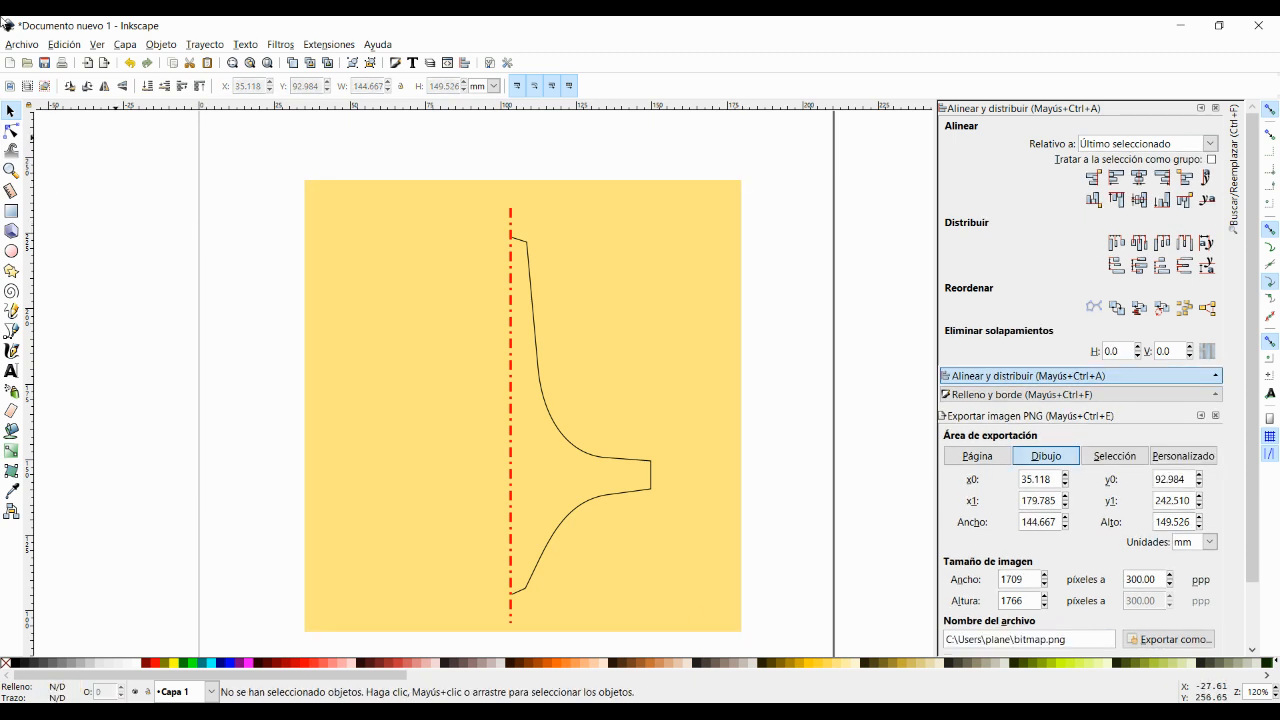
Save the document as an Inkscape SVG named peonza in the asturias folder
click(22, 45)
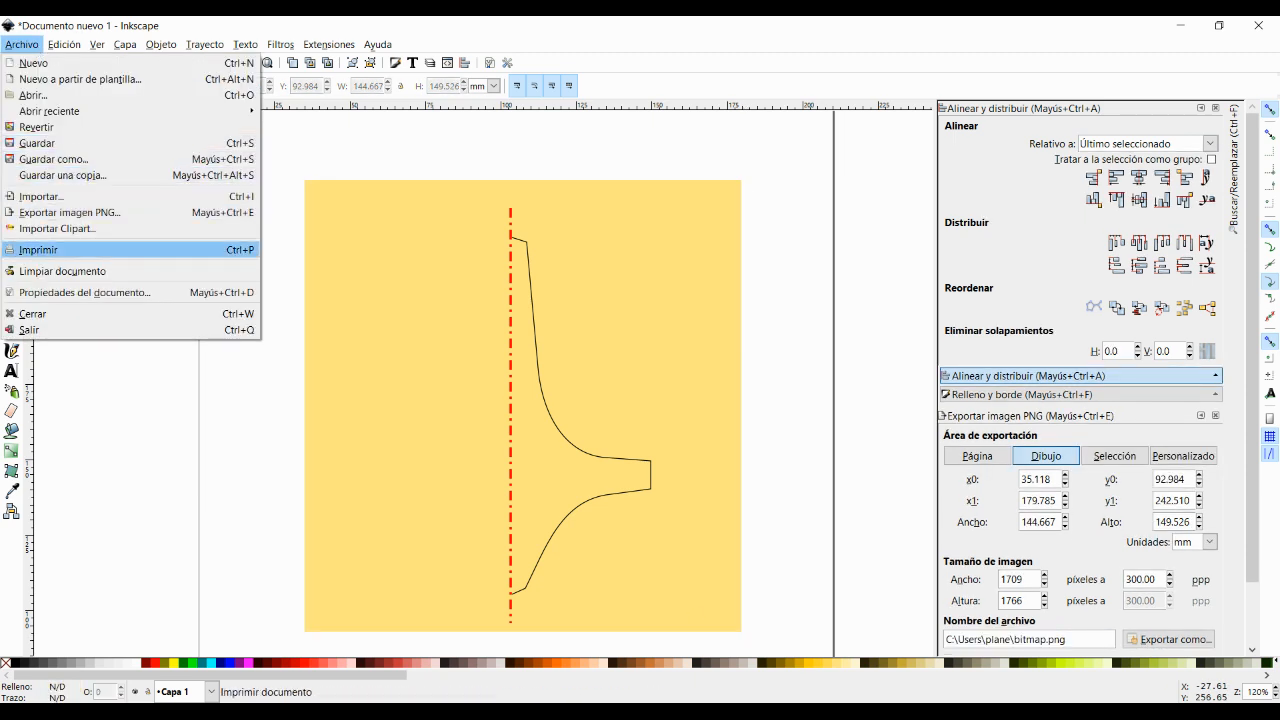
click(37, 143)
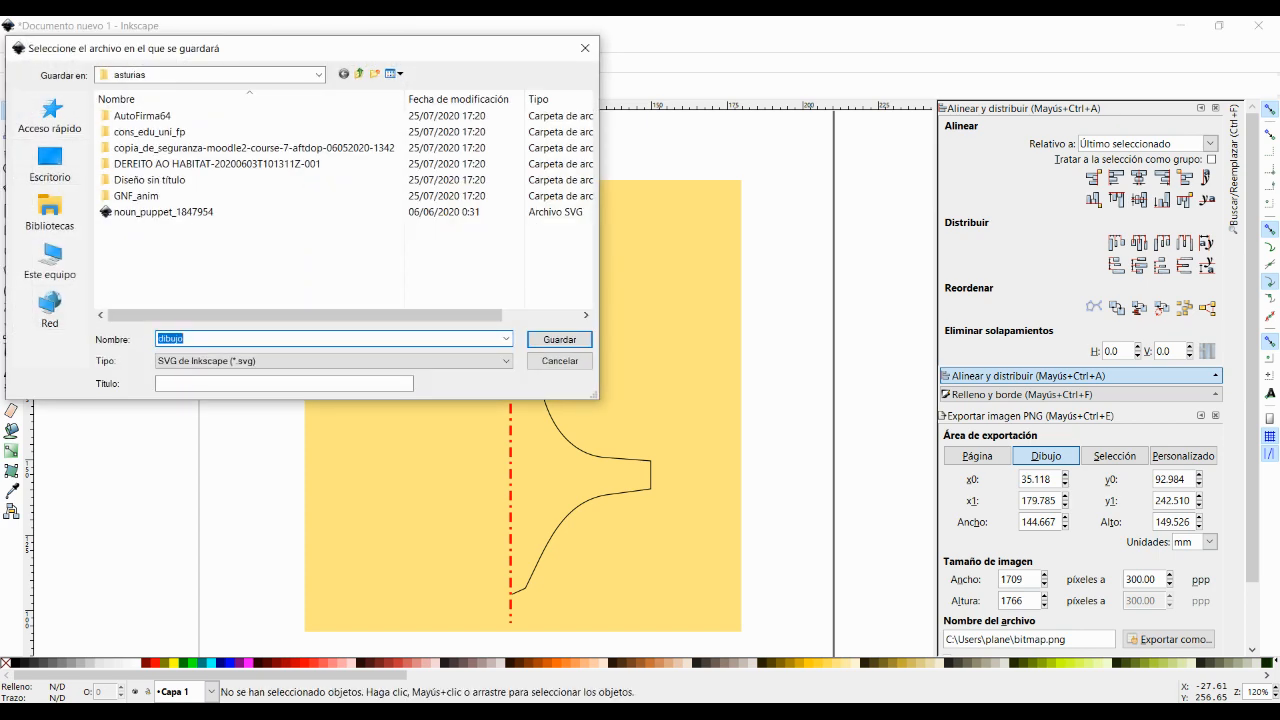
text(peonza)
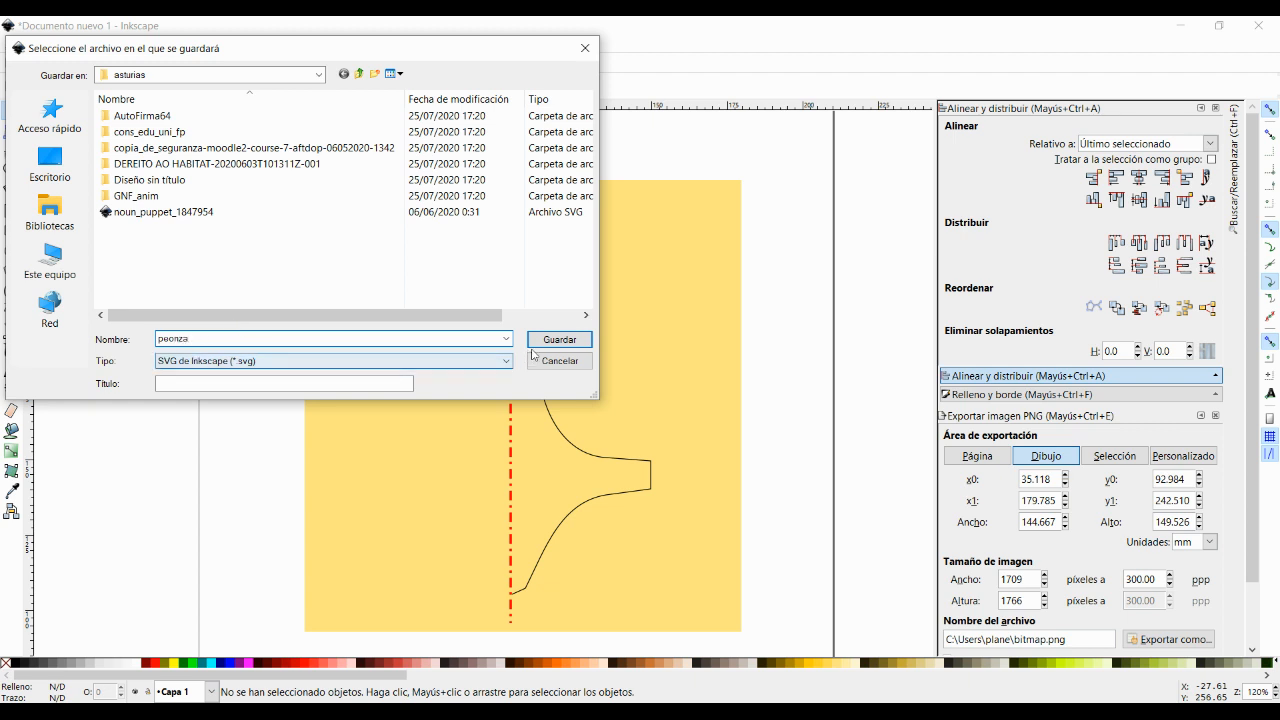
click(578, 345)
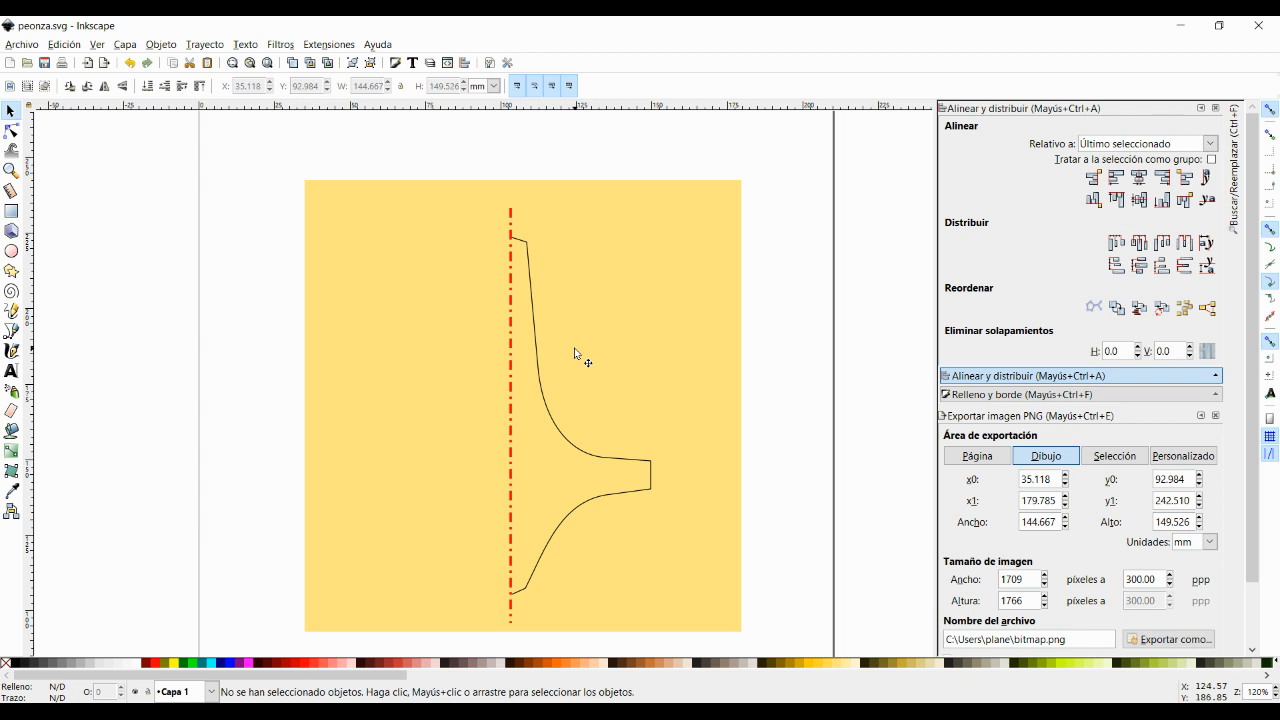
Export the whole drawing as a PNG image named perfilpeonza to the desktop folder (Escritorio)
click(34, 44)
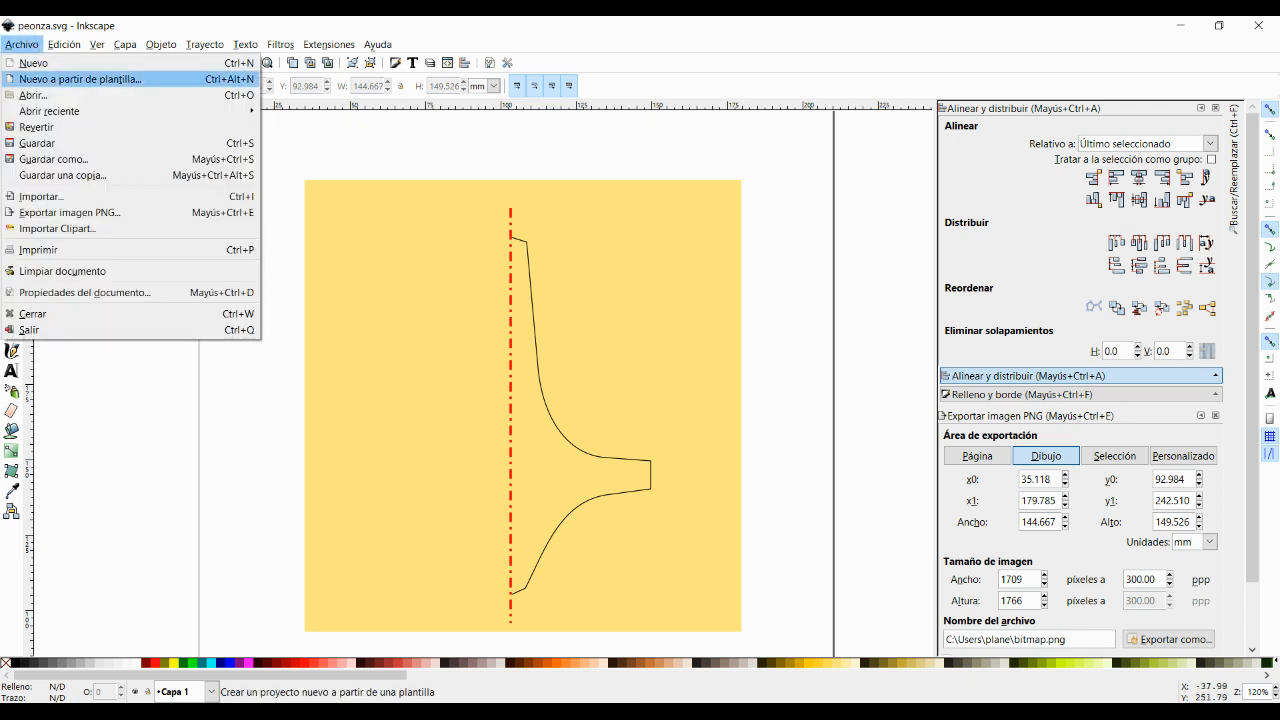
click(42, 213)
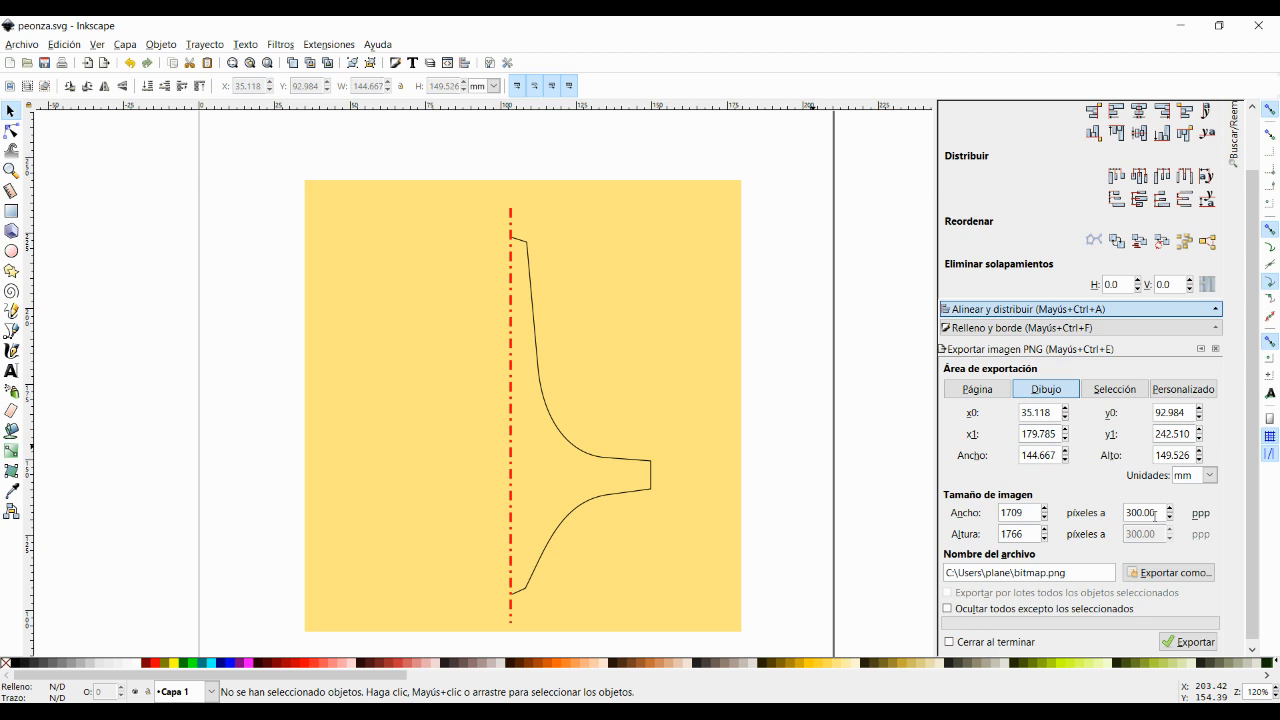
click(1156, 570)
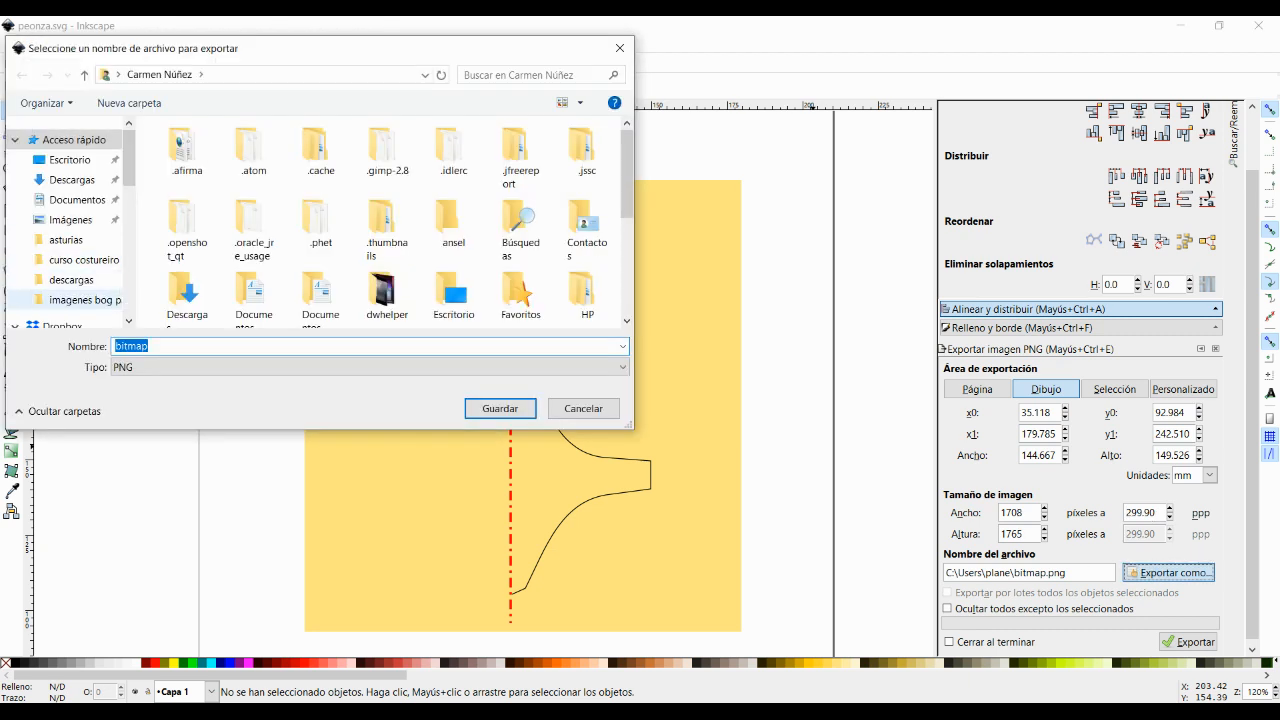
click(70, 159)
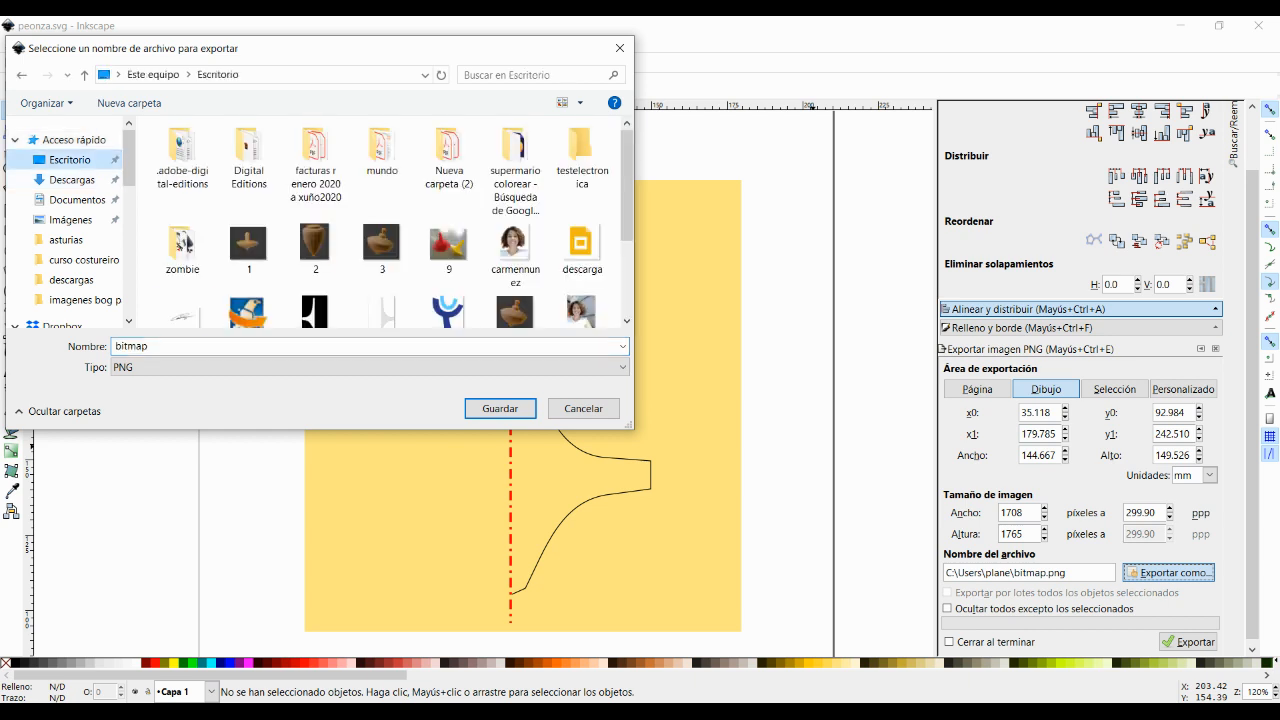
text(perf)
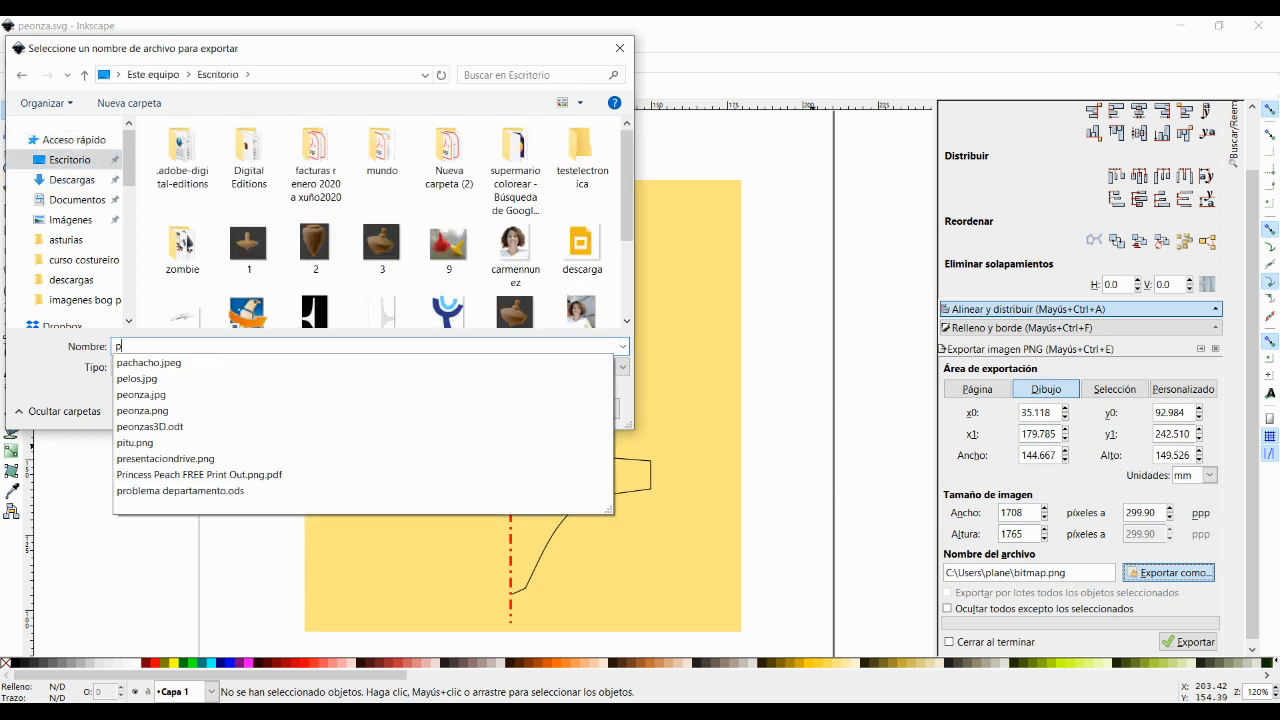
text(ilpeonza)
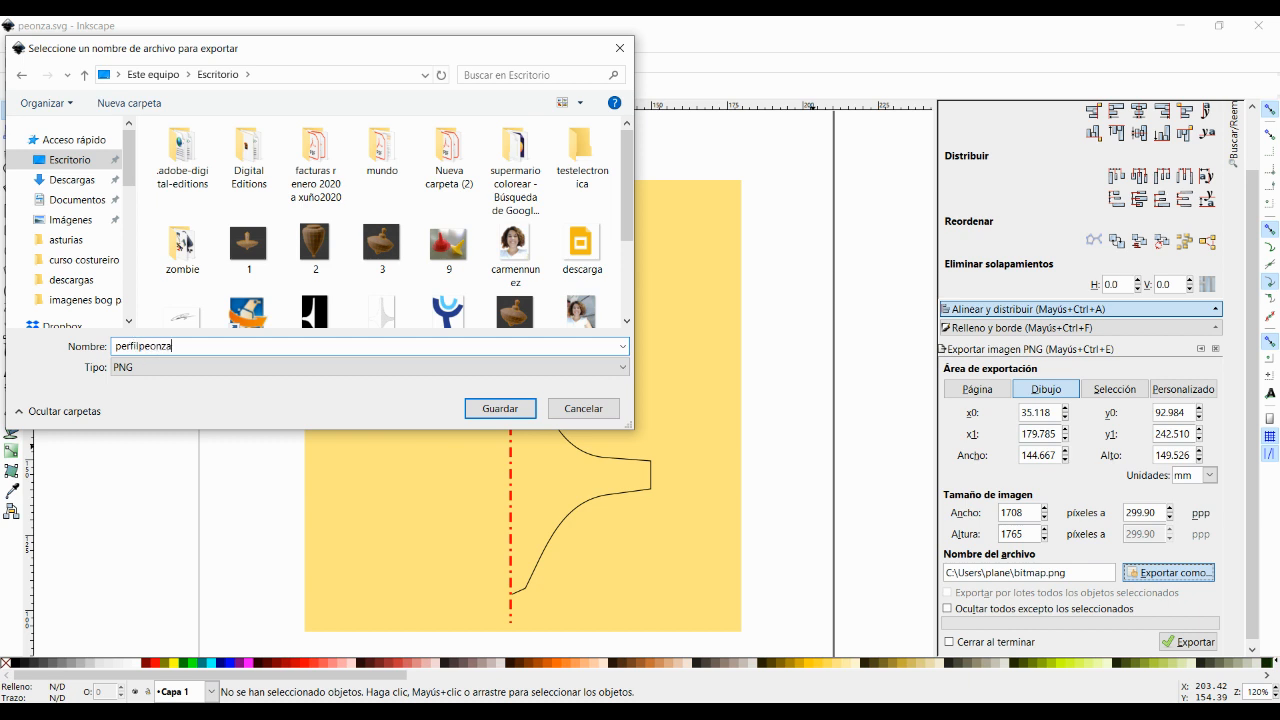
key(Return)
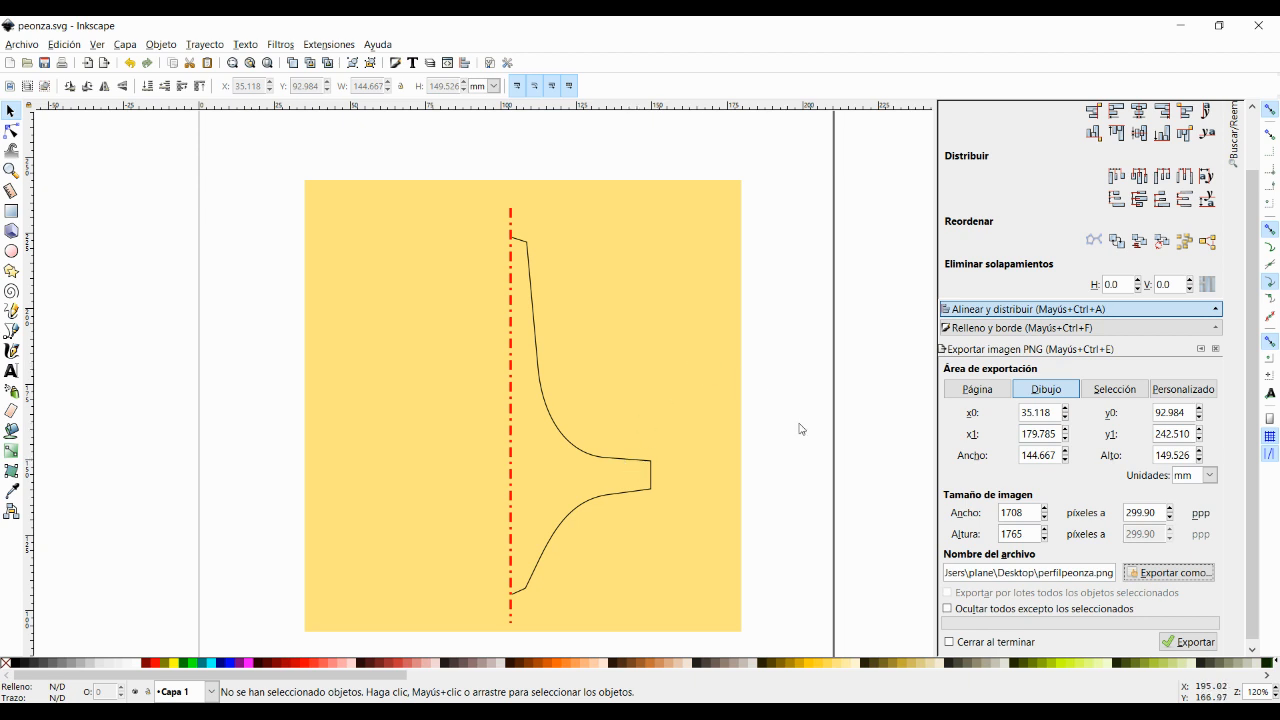
click(1166, 641)
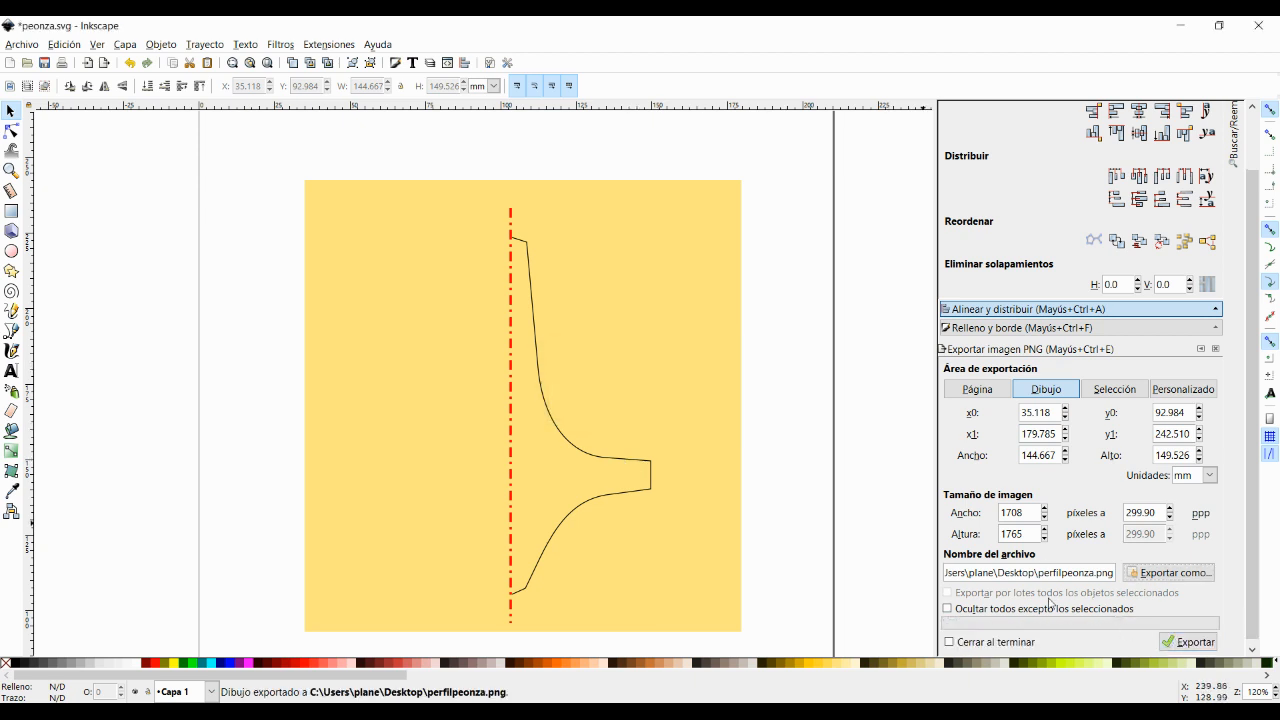